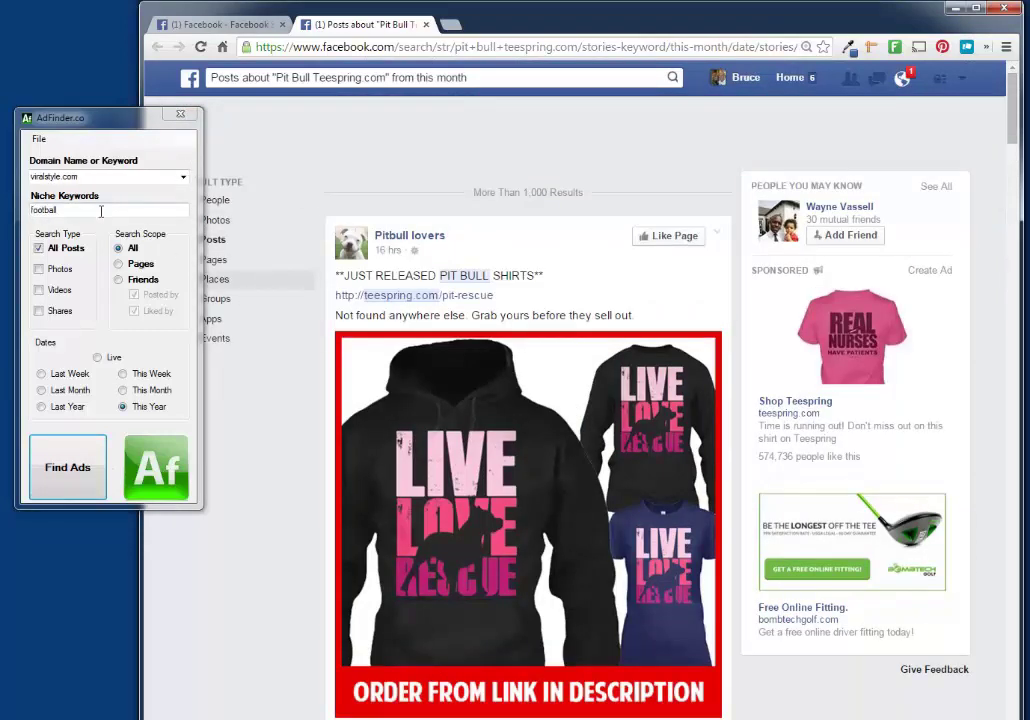
# Run the viralstyle.com football search for this year's posts.
pyautogui.click(78, 469)
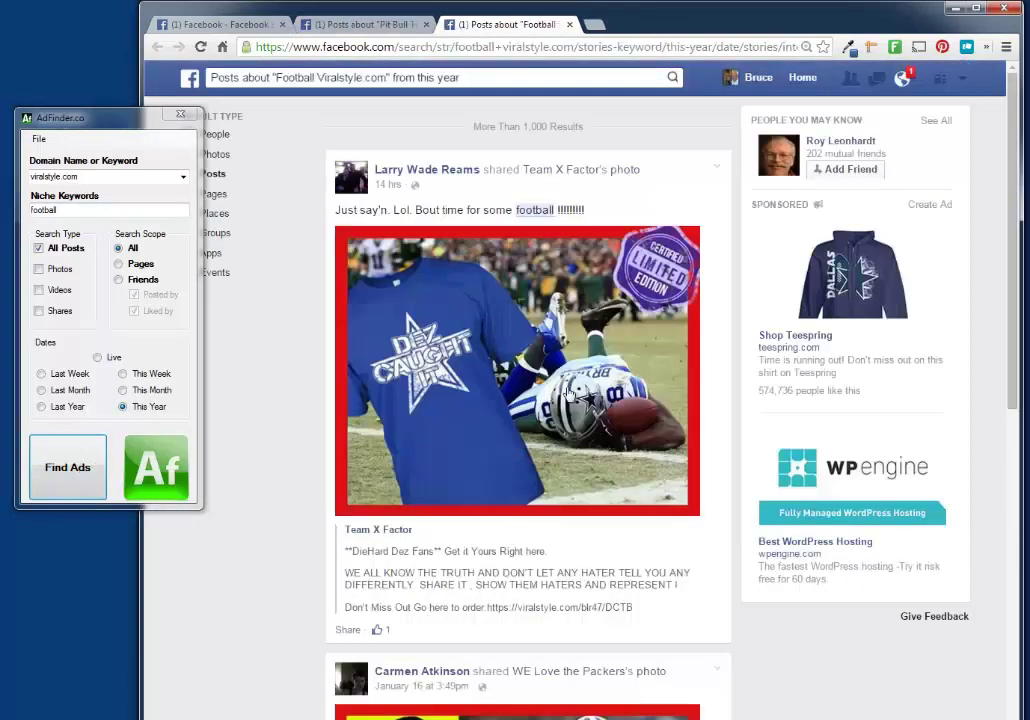
# Scroll through the football Viralstyle.com post results.
pyautogui.scroll(-1, 575, 440)
pyautogui.scroll(1, 582, 455)
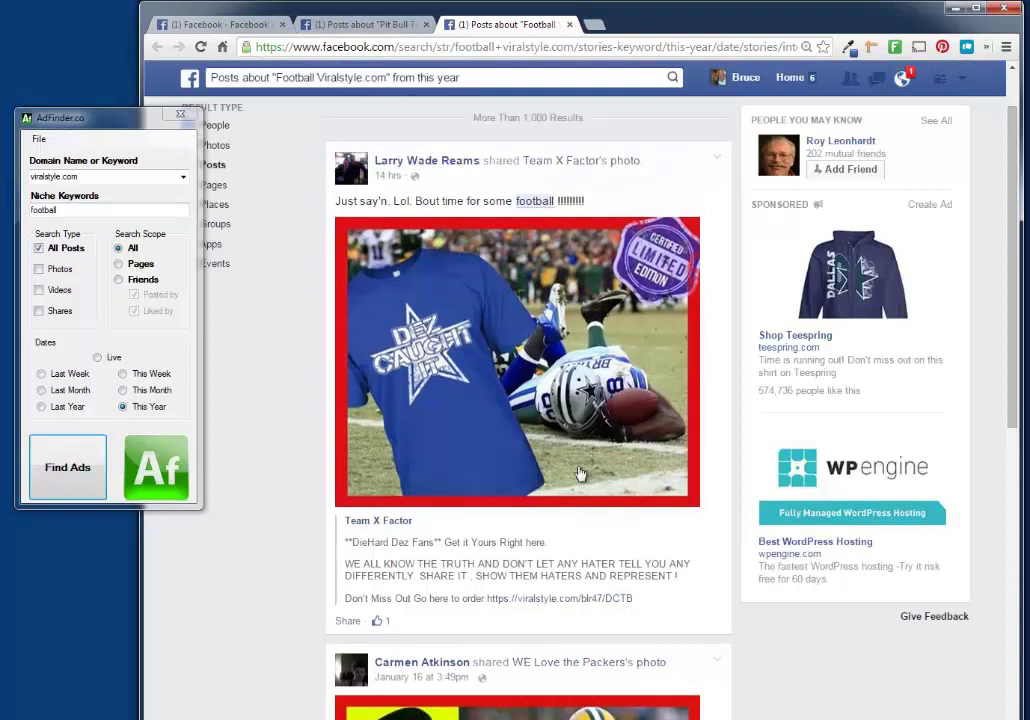
pyautogui.scroll(1, 580, 473)
pyautogui.scroll(-5, 508, 450)
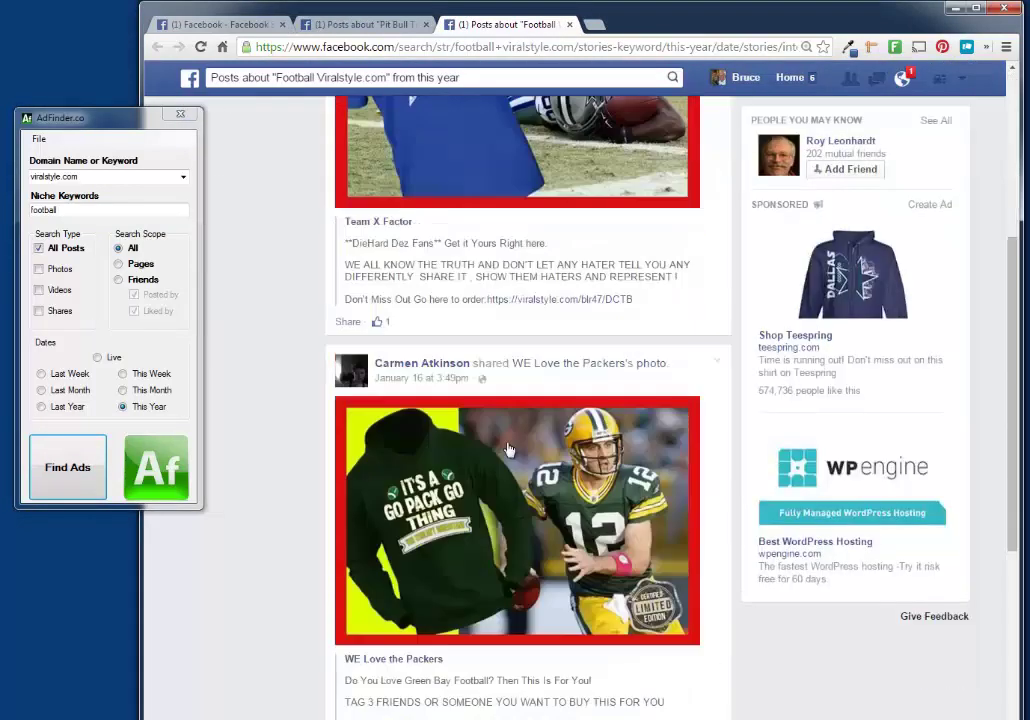
pyautogui.scroll(-1, 508, 450)
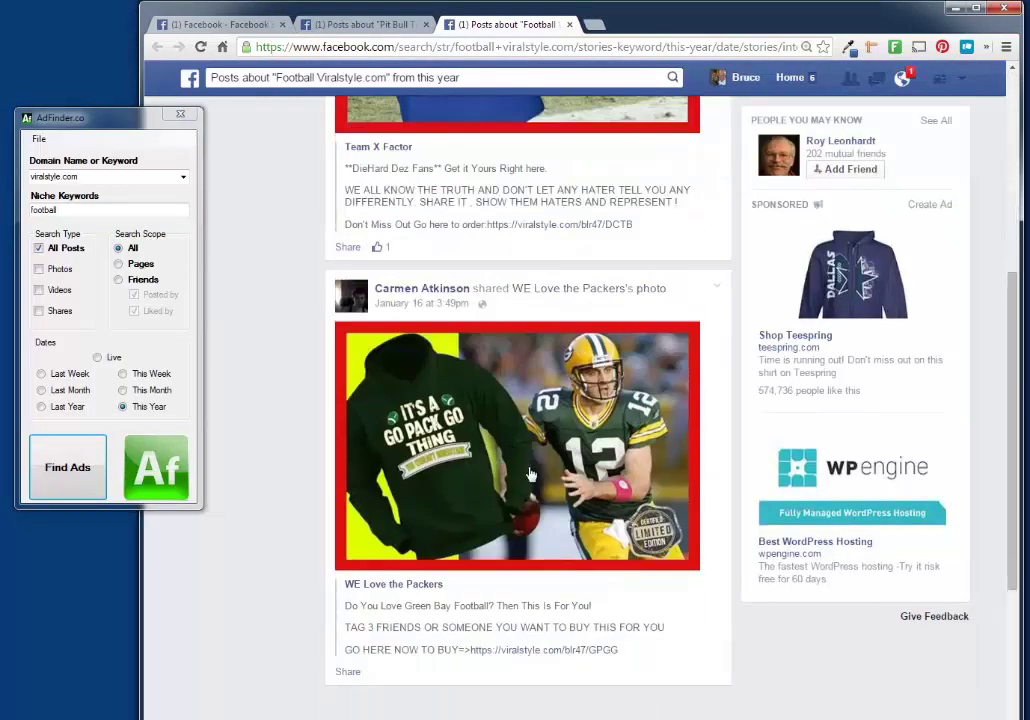
pyautogui.scroll(6, 531, 474)
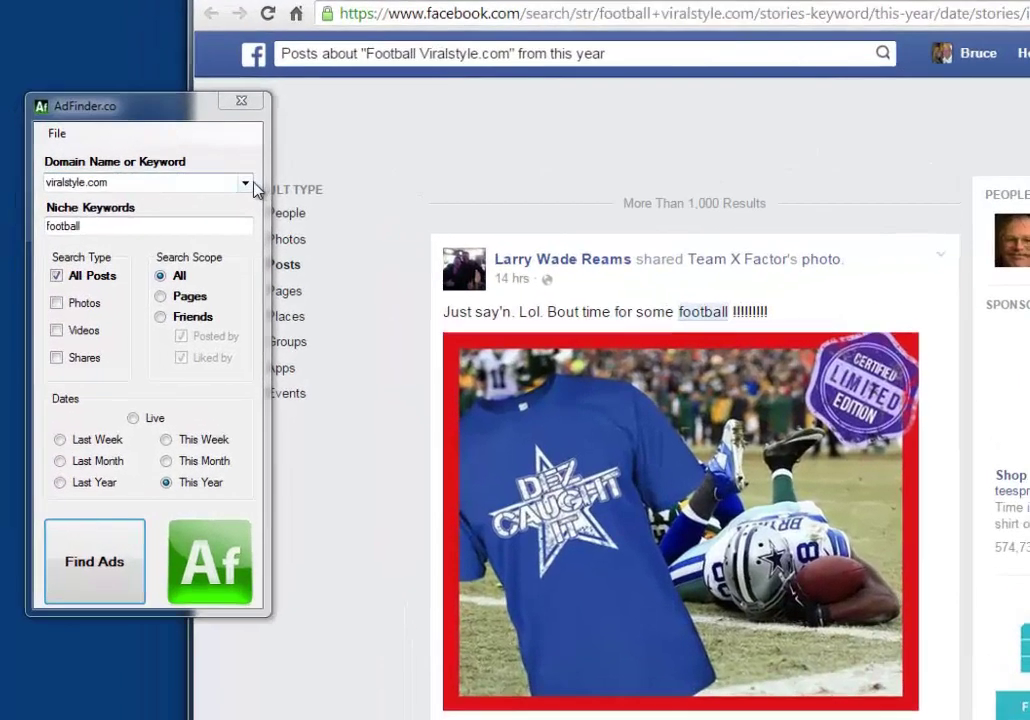
# Set the domain to represent.com, clear the niche keyword, and choose This Week.
pyautogui.click(250, 186)
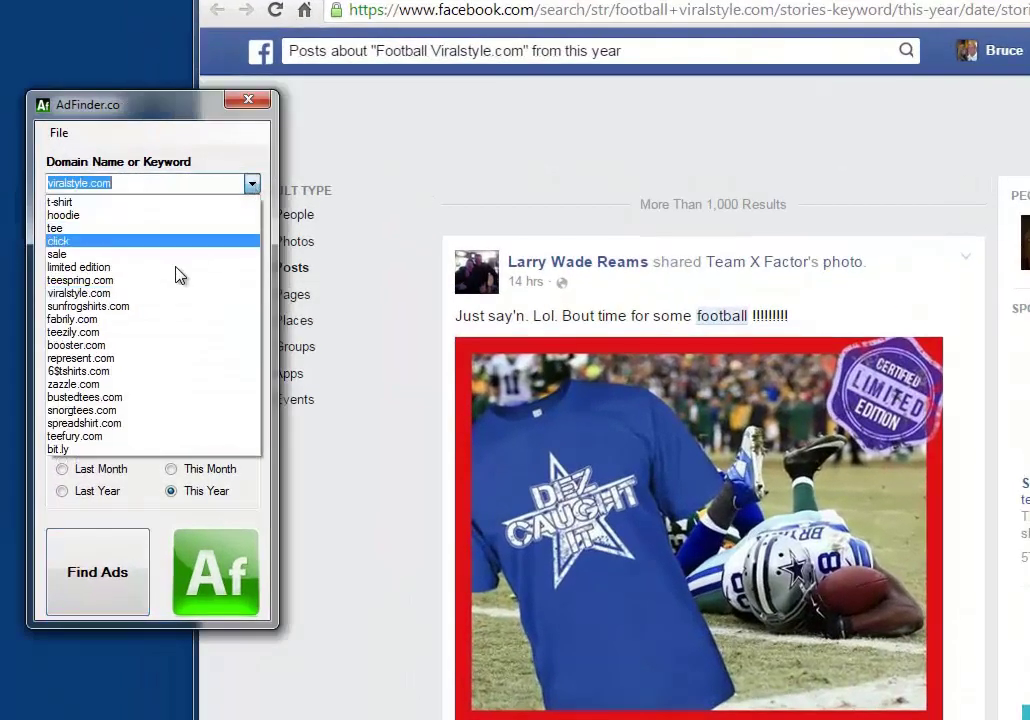
pyautogui.click(113, 358)
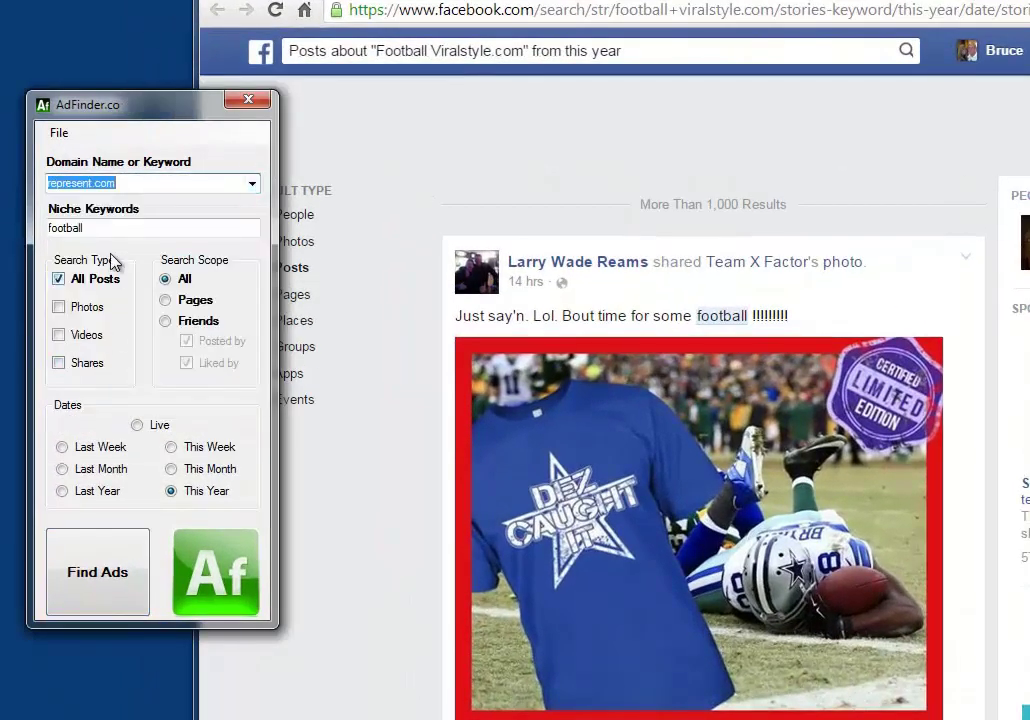
pyautogui.click(113, 227)
pyautogui.doubleClick(113, 227)
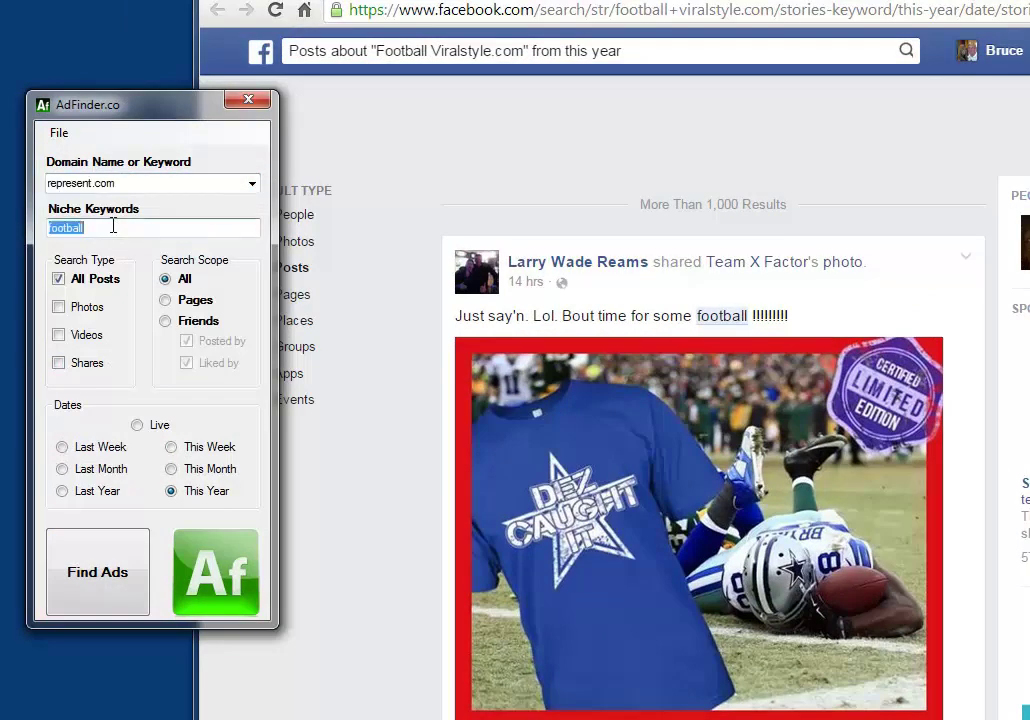
pyautogui.press('BackSpace')
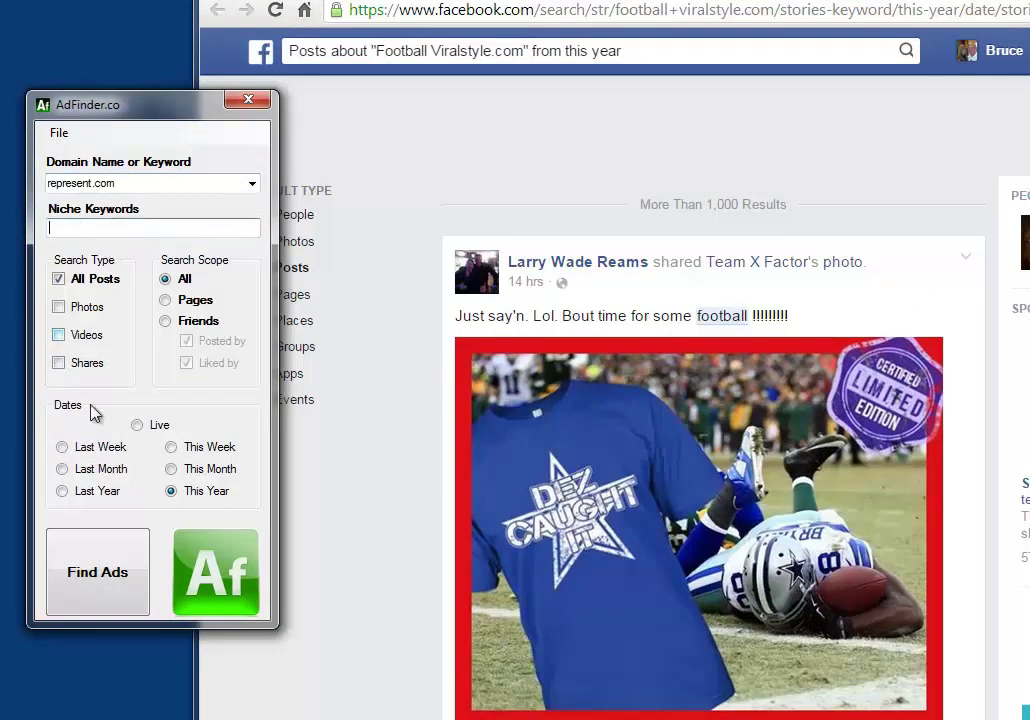
pyautogui.click(170, 449)
# Run the represent.com this-week search and browse its results.
pyautogui.click(126, 563)
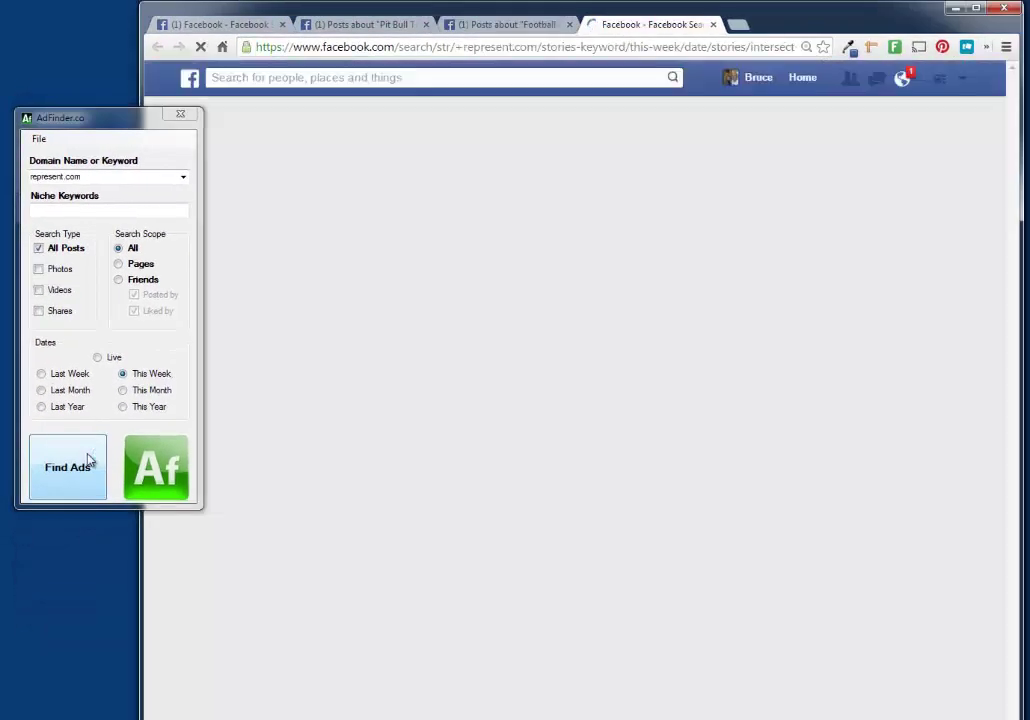
pyautogui.scroll(-12, 427, 450)
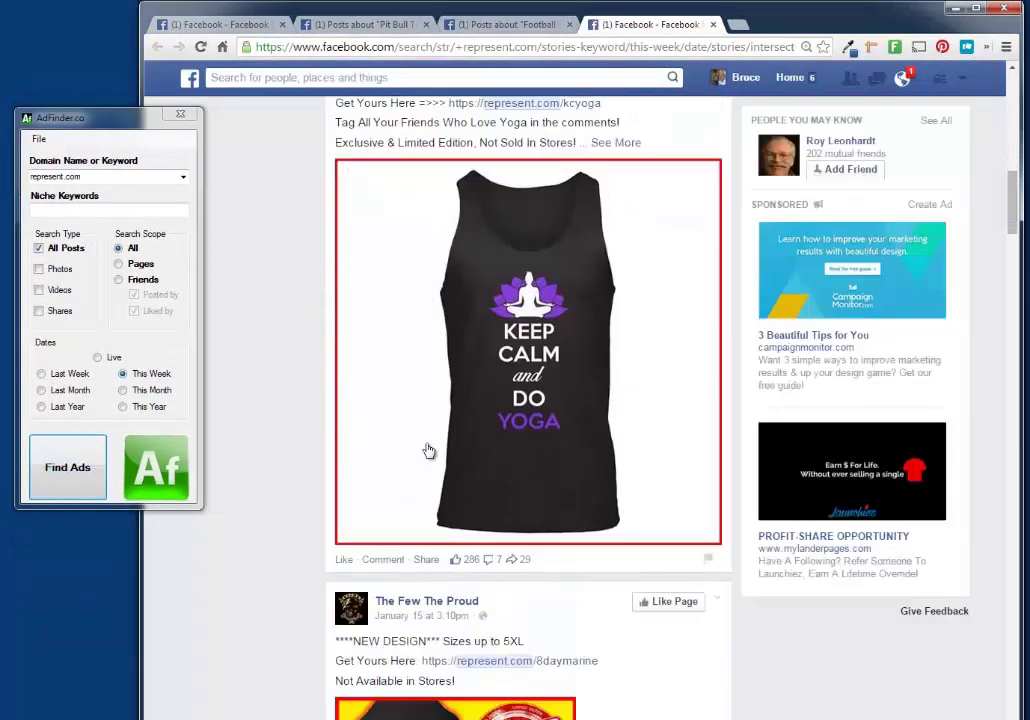
pyautogui.scroll(-6, 427, 450)
pyautogui.scroll(18, 427, 450)
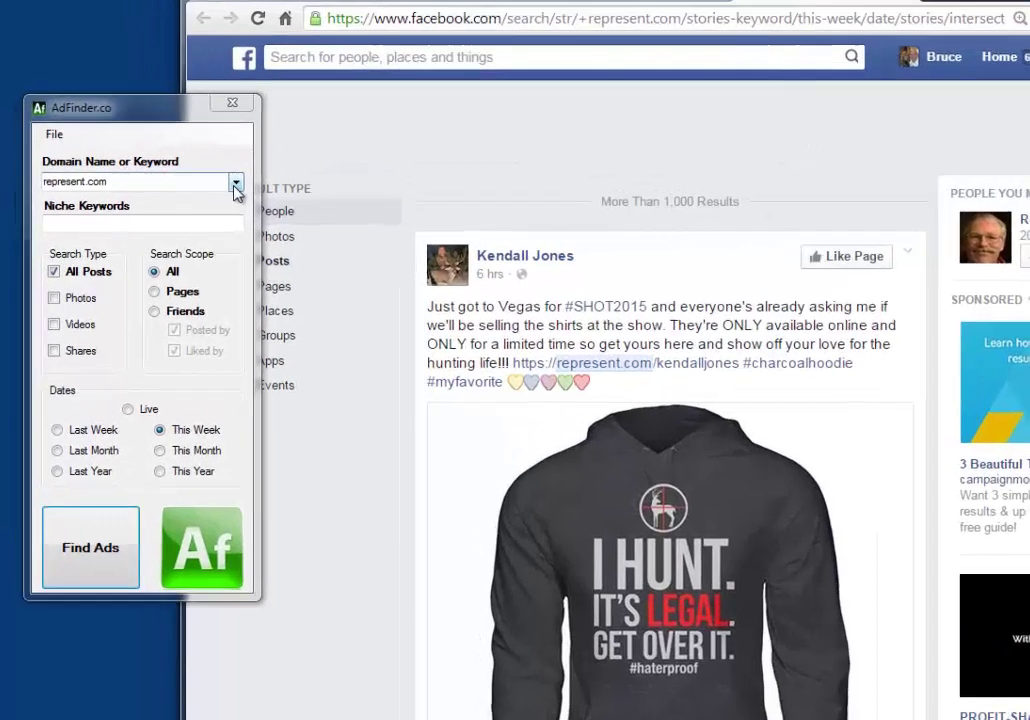
# Search 'limited edition' with niche keyword 'hoodie' for this week.
pyautogui.click(183, 180)
pyautogui.click(183, 180)
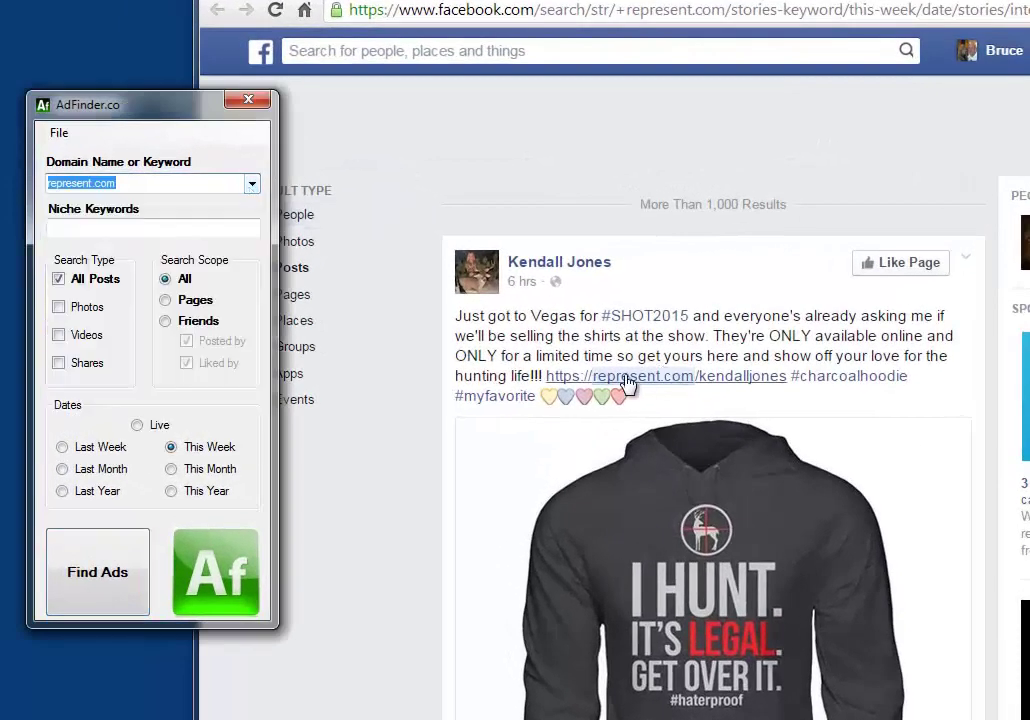
pyautogui.click(253, 183)
pyautogui.click(100, 268)
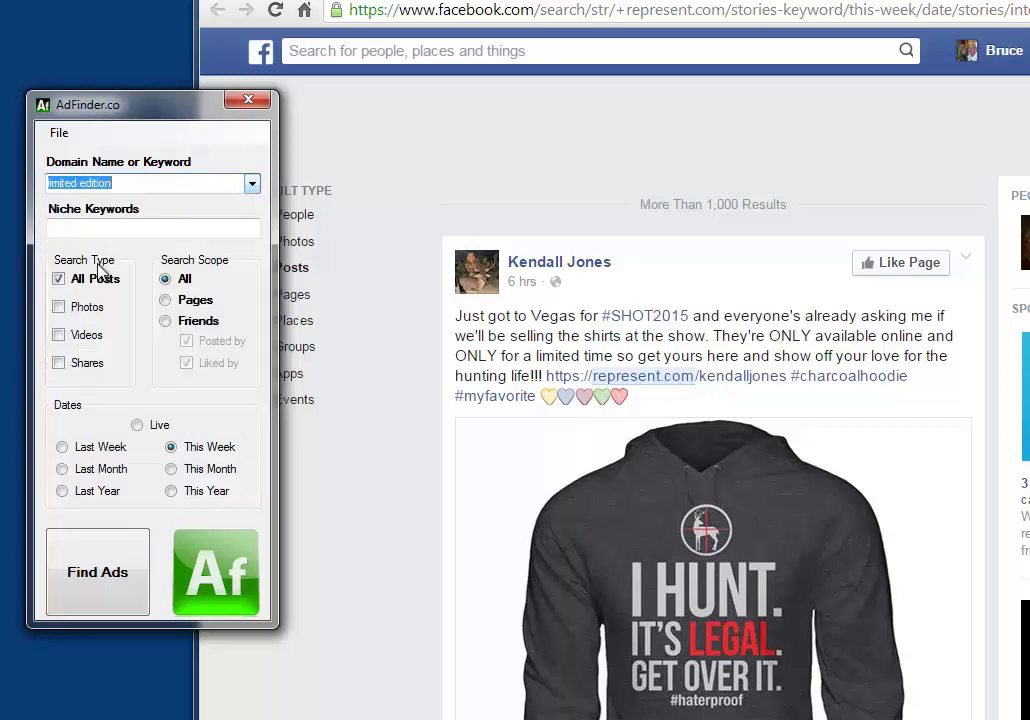
pyautogui.click(113, 232)
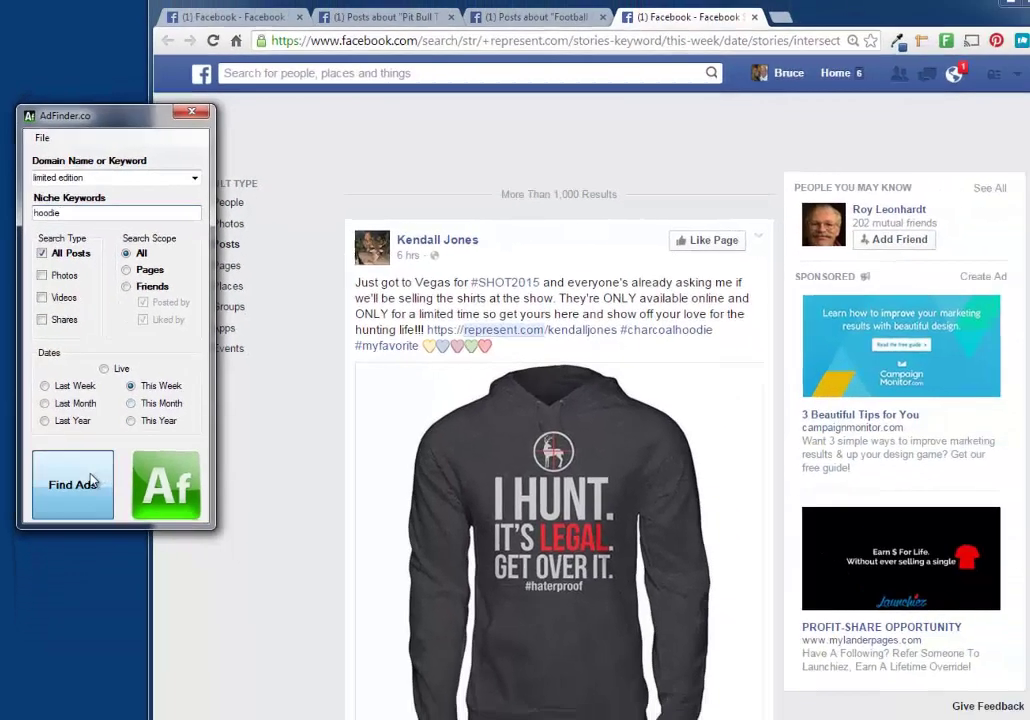
pyautogui.click(92, 481)
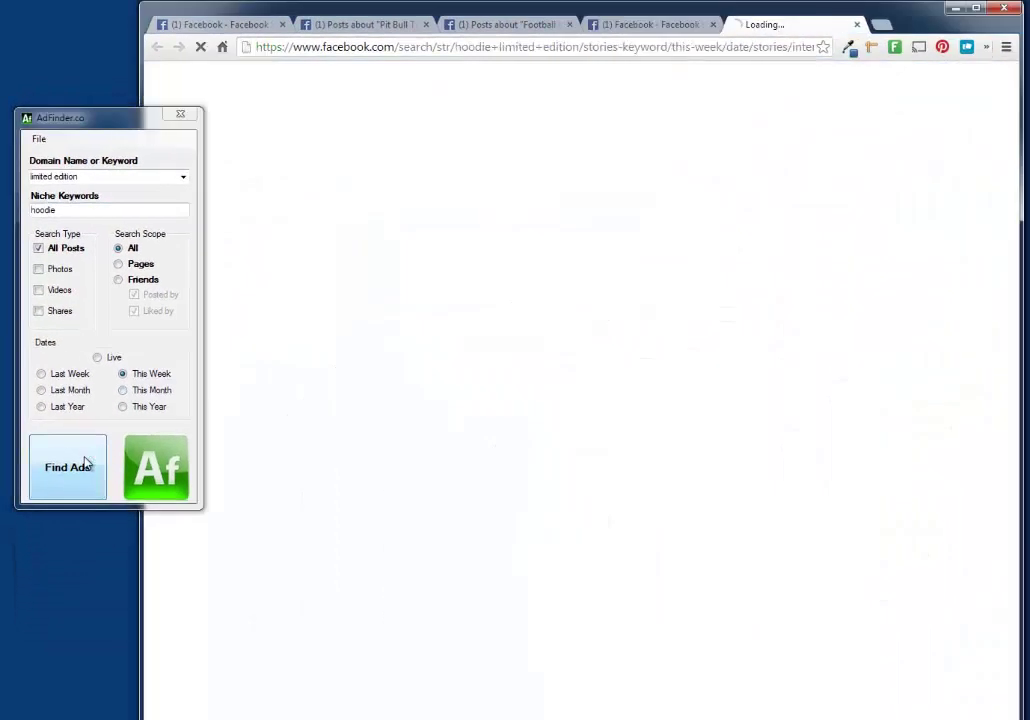
# Scroll through the hoodie limited edition post results.
pyautogui.scroll(-5, 508, 385)
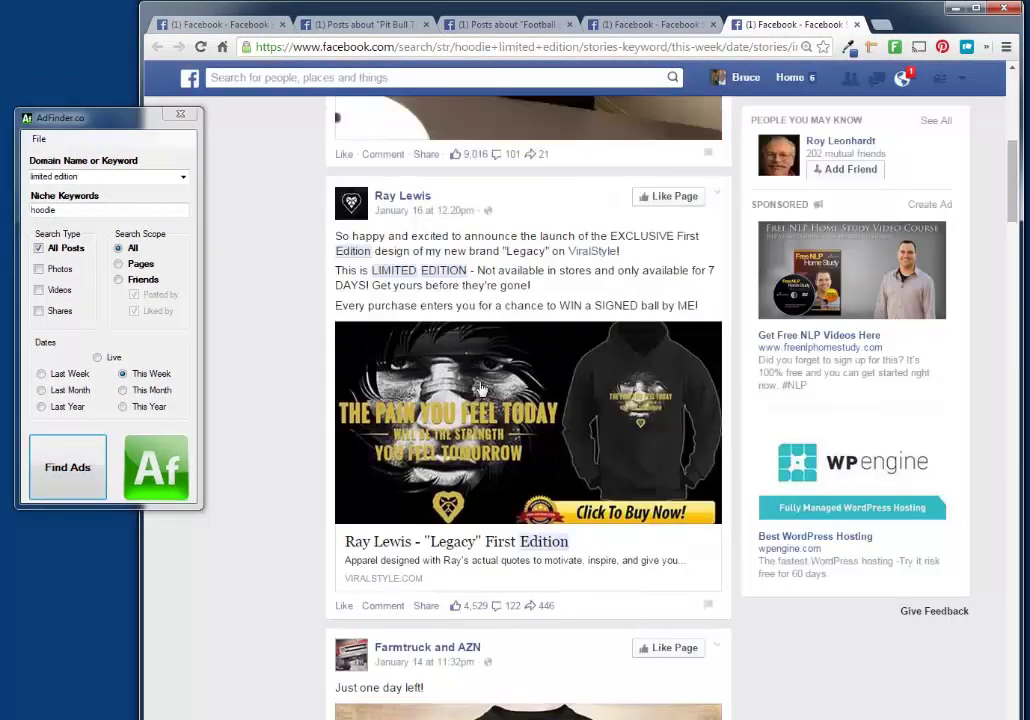
pyautogui.scroll(-4, 488, 330)
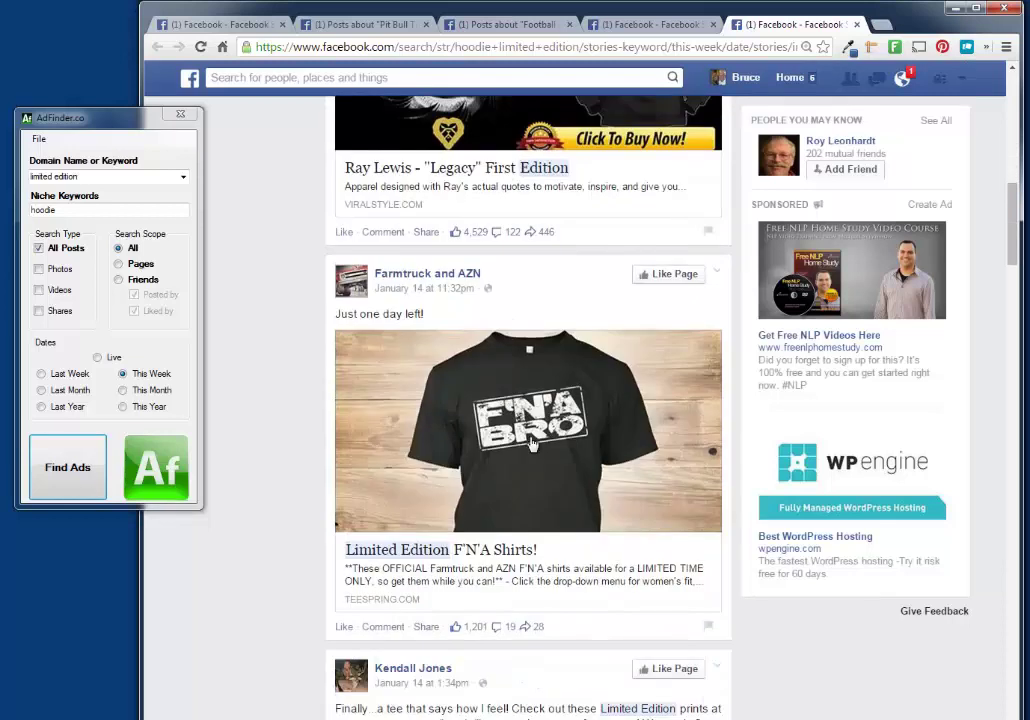
pyautogui.scroll(-5, 532, 444)
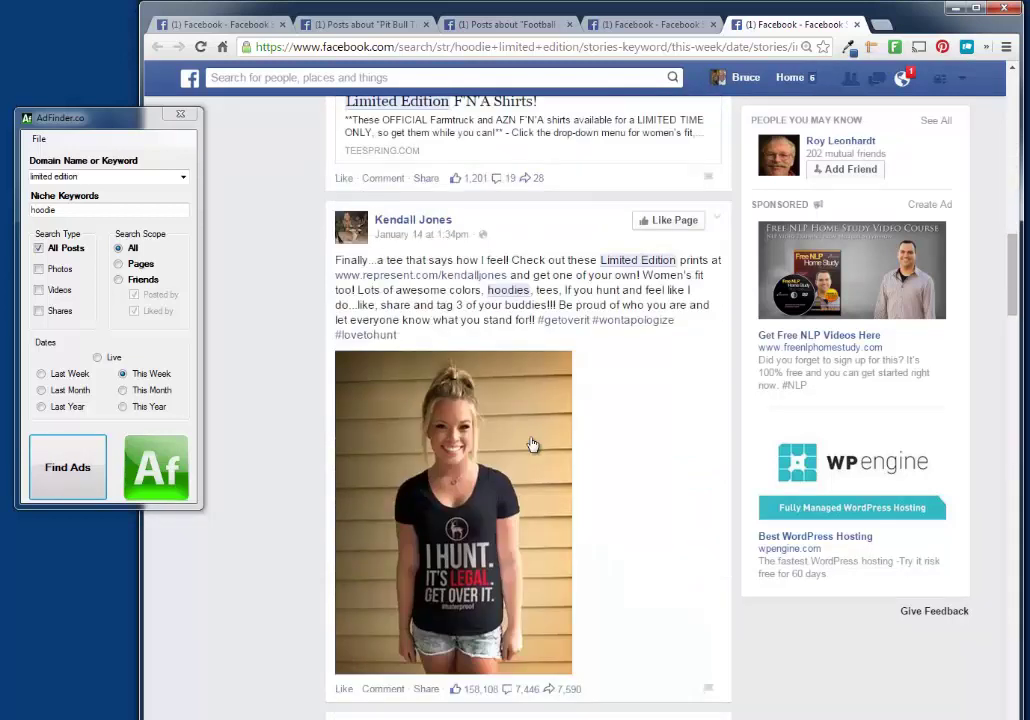
pyautogui.scroll(-1, 532, 444)
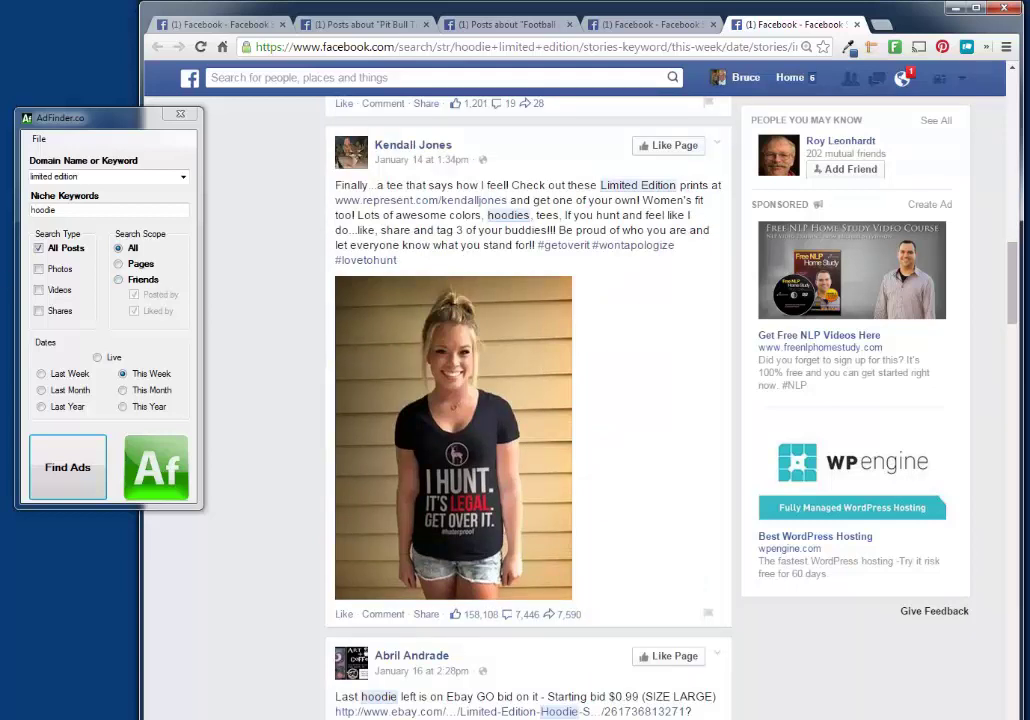
# Close the Pit Bull, Football and represent.com results tabs.
pyautogui.click(340, 24)
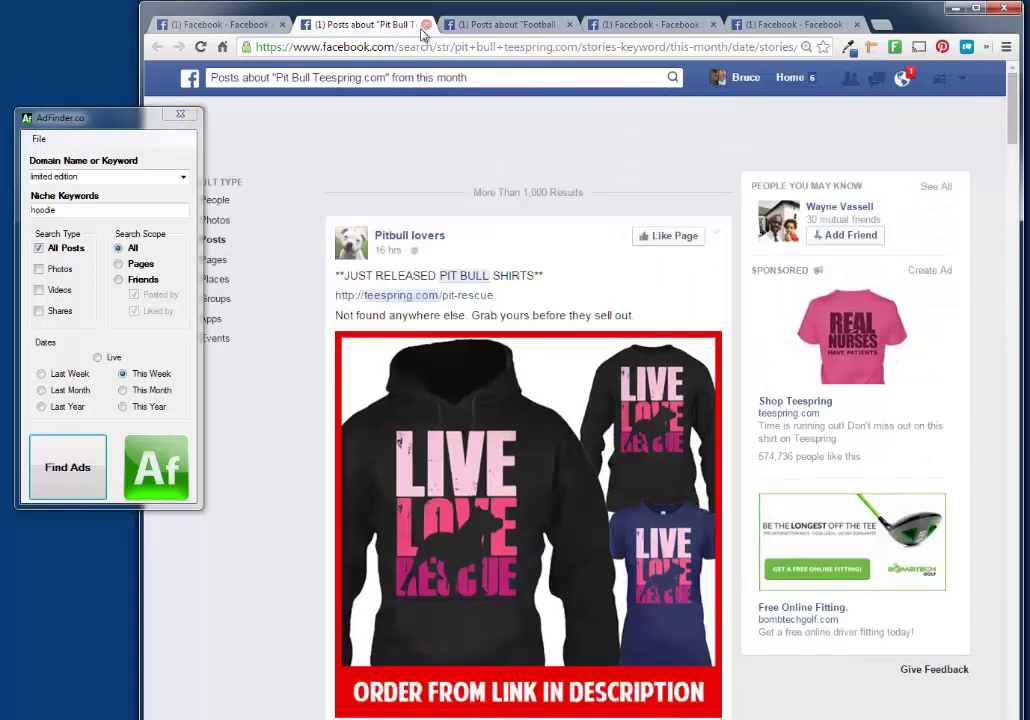
pyautogui.click(426, 24)
pyautogui.click(426, 24)
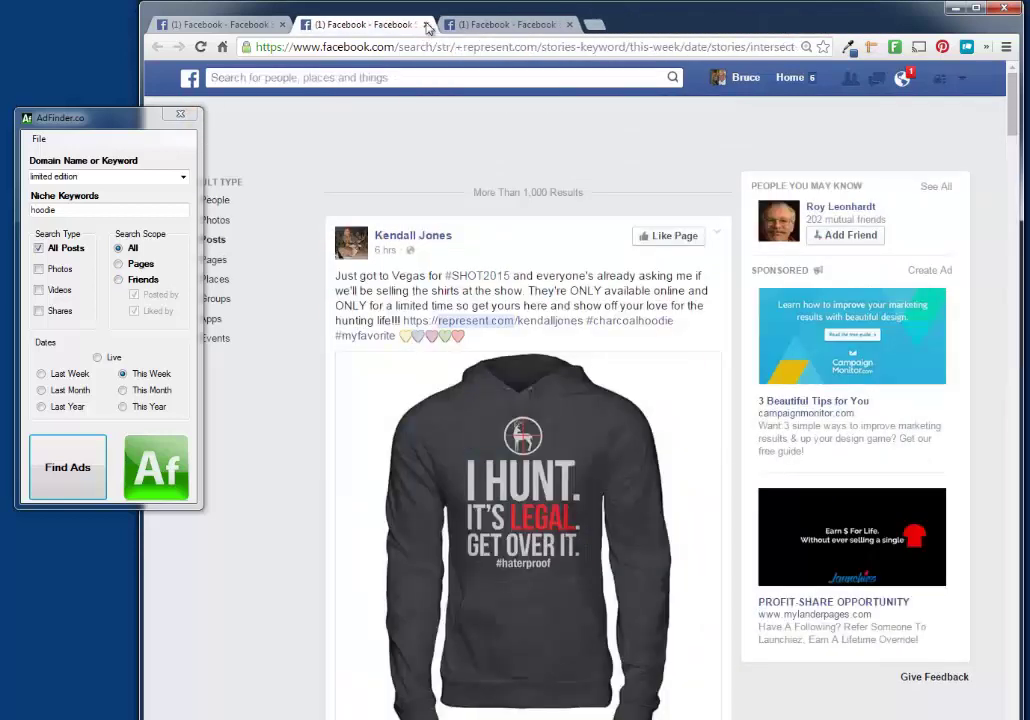
pyautogui.click(426, 24)
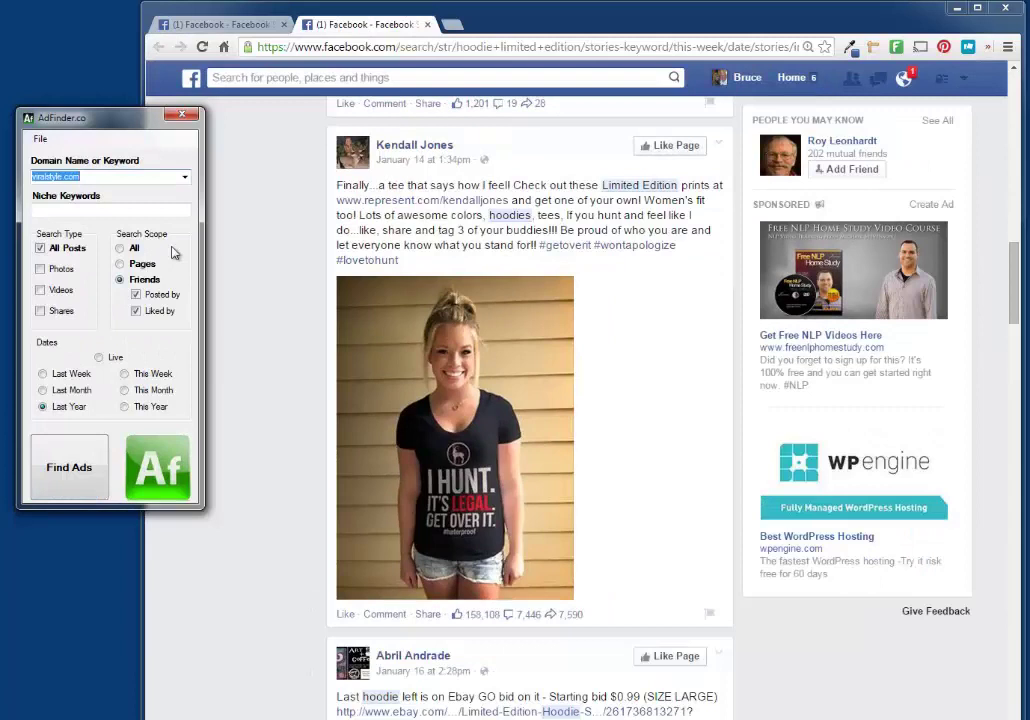
# Switch the search scope to All and back to Friends, then run the viralstyle.com football search.
pyautogui.click(85, 209)
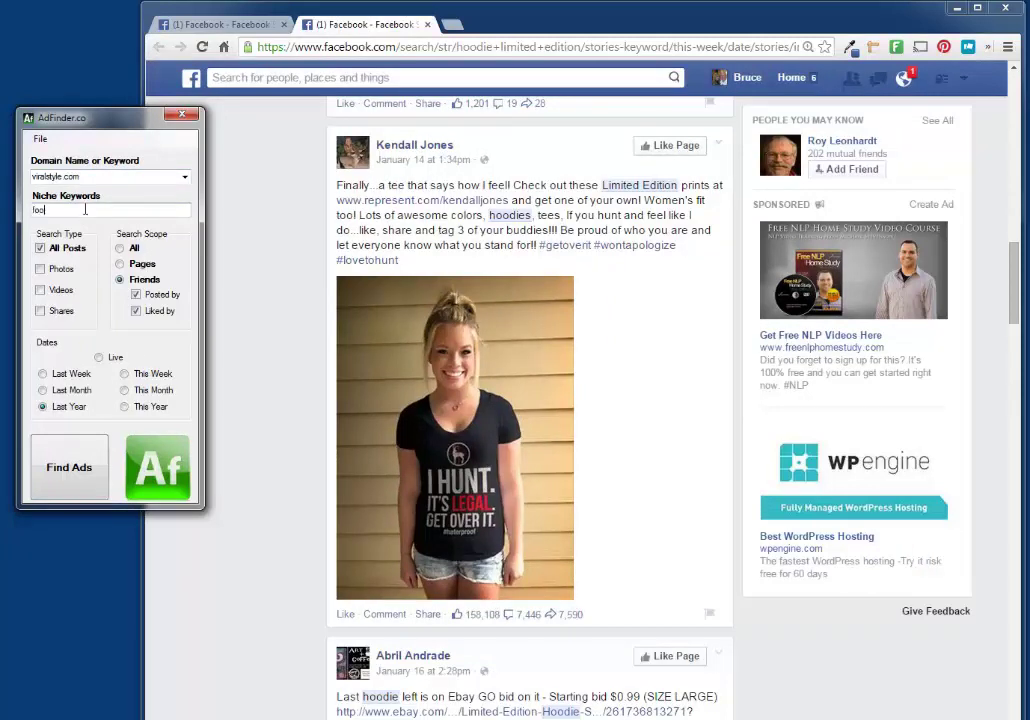
pyautogui.click(121, 248)
pyautogui.click(121, 280)
pyautogui.click(80, 460)
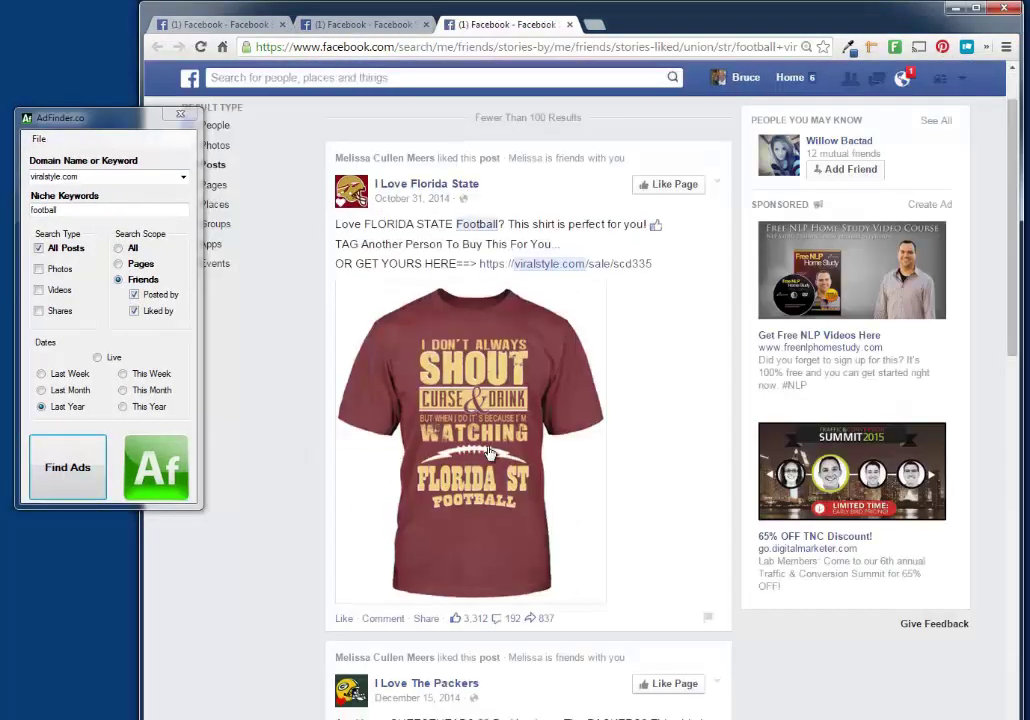
pyautogui.scroll(-4, 437, 469)
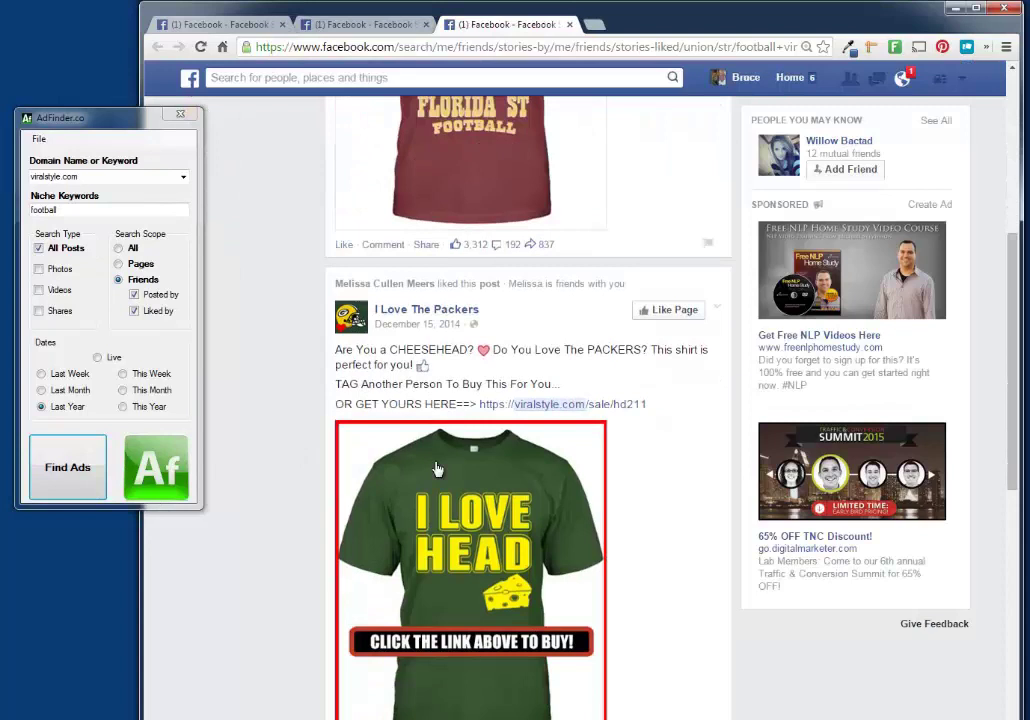
pyautogui.scroll(-9, 437, 469)
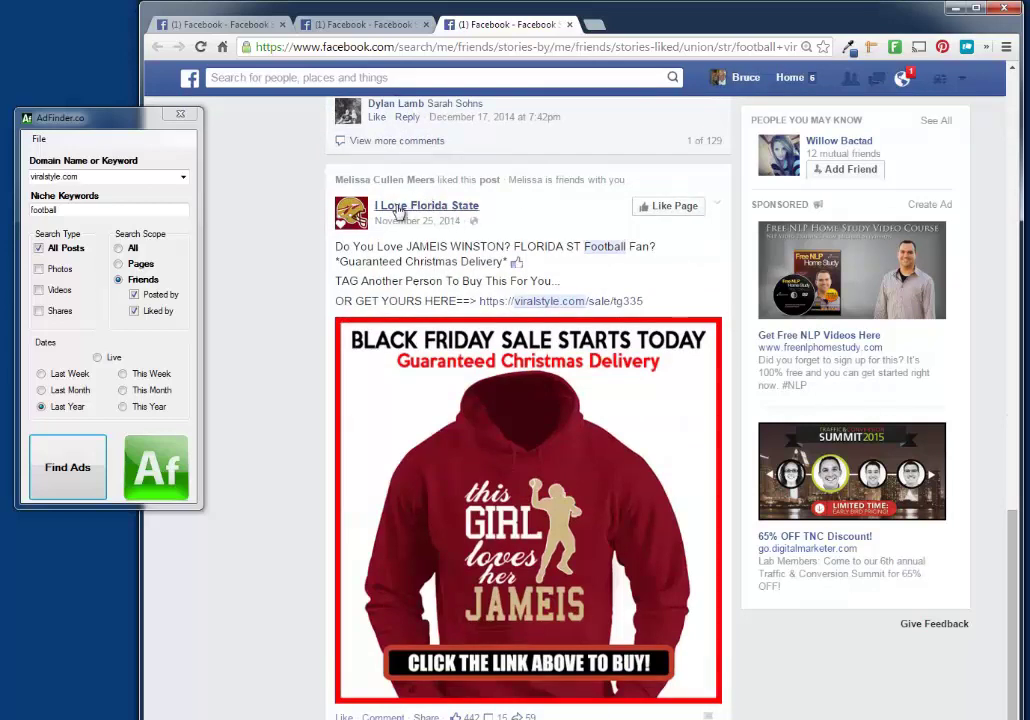
pyautogui.moveTo(399, 211)
pyautogui.scroll(7, 310, 377)
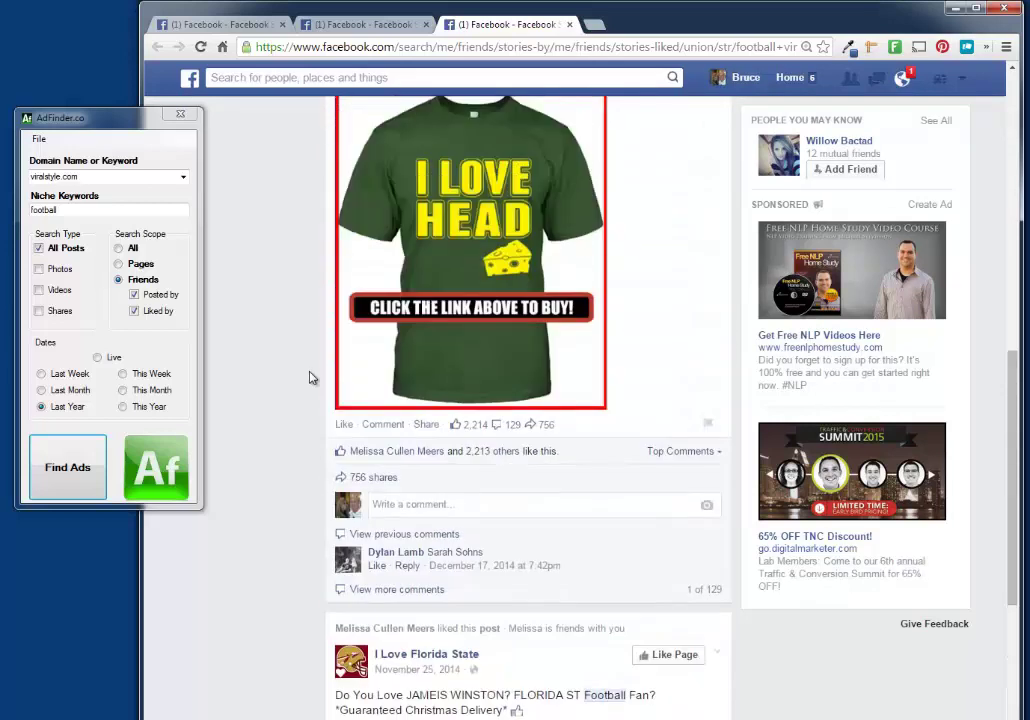
pyautogui.scroll(4, 310, 377)
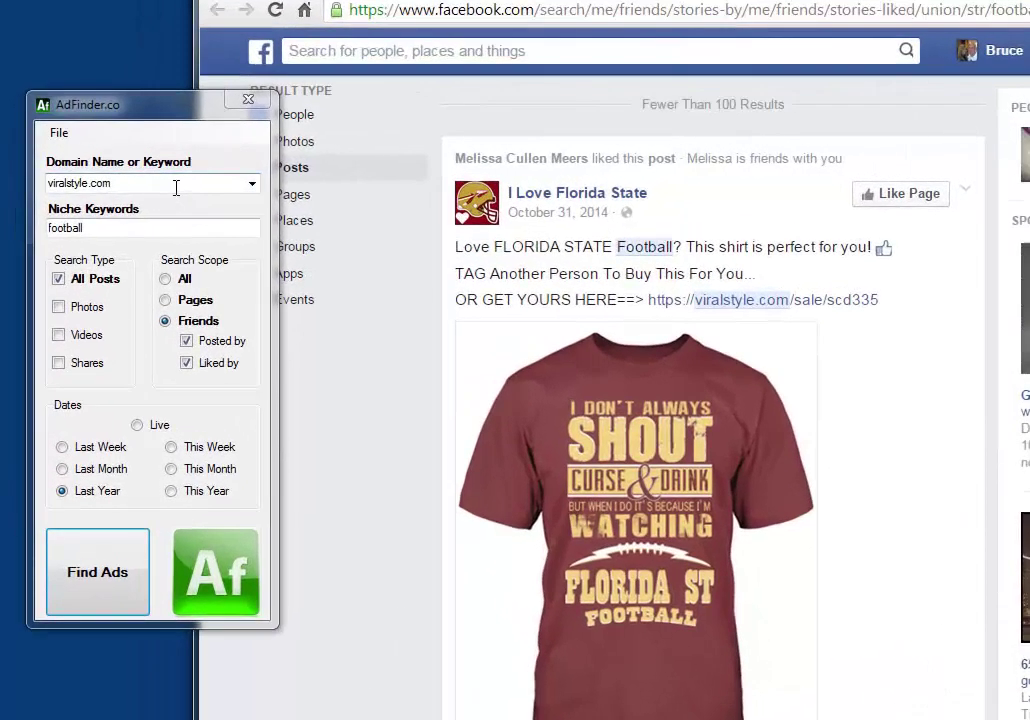
# Search 'keller williams' with niche 'houston' across all posters.
pyautogui.doubleClick(127, 180)
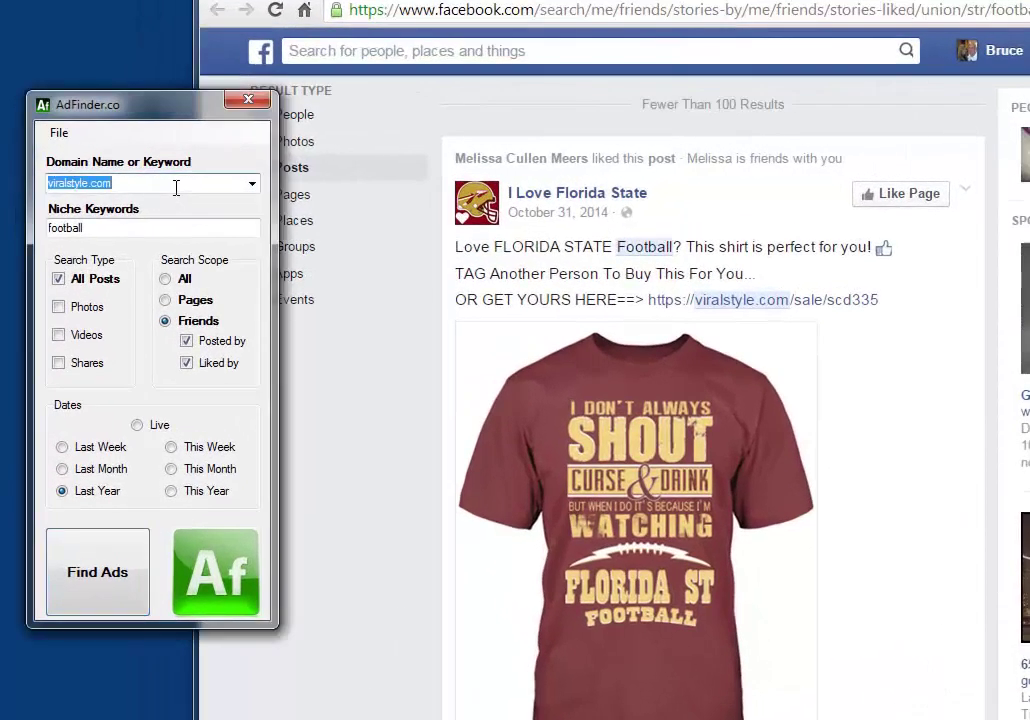
pyautogui.write('keller williams')
pyautogui.moveTo(138, 226); pyautogui.dragTo(30, 240)
pyautogui.write('houston')
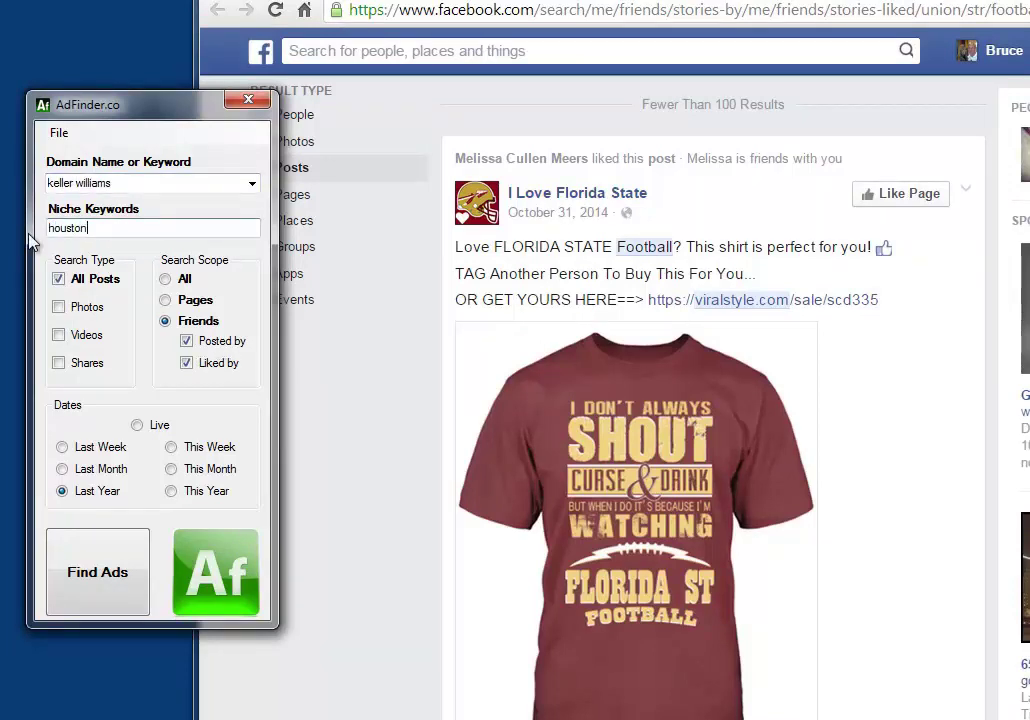
pyautogui.click(163, 280)
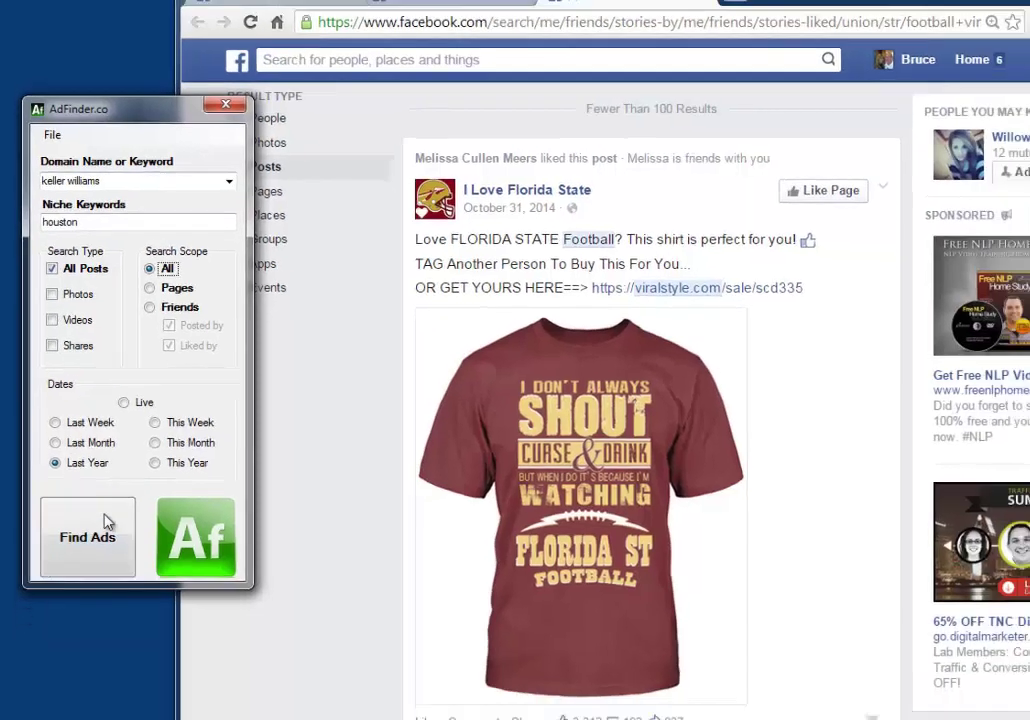
pyautogui.click(107, 521)
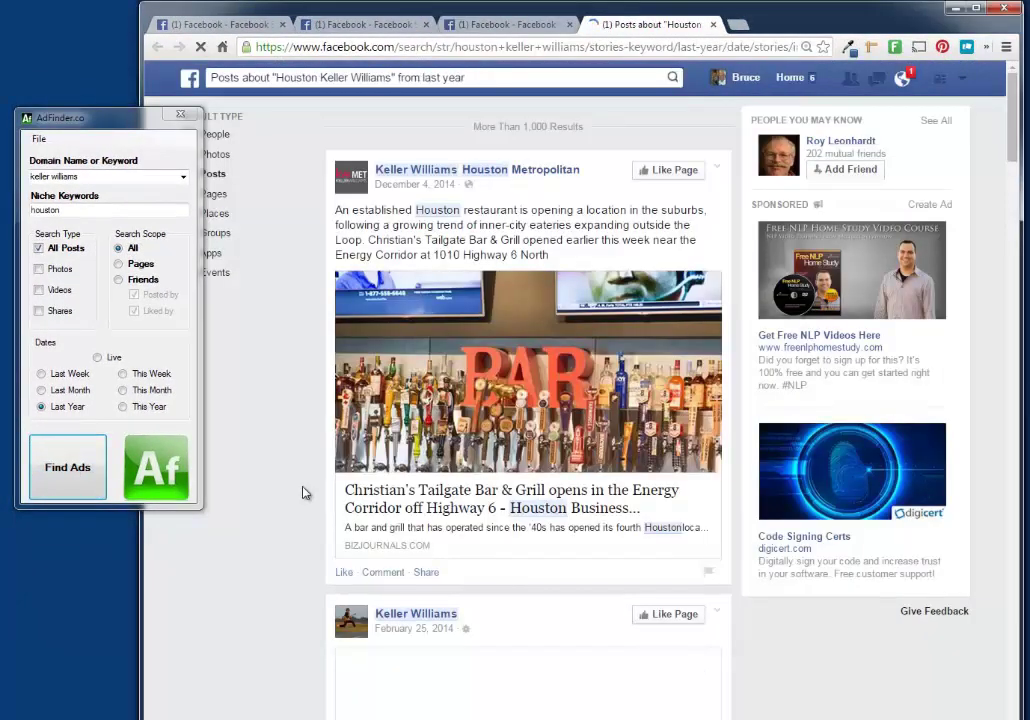
pyautogui.scroll(-4, 305, 492)
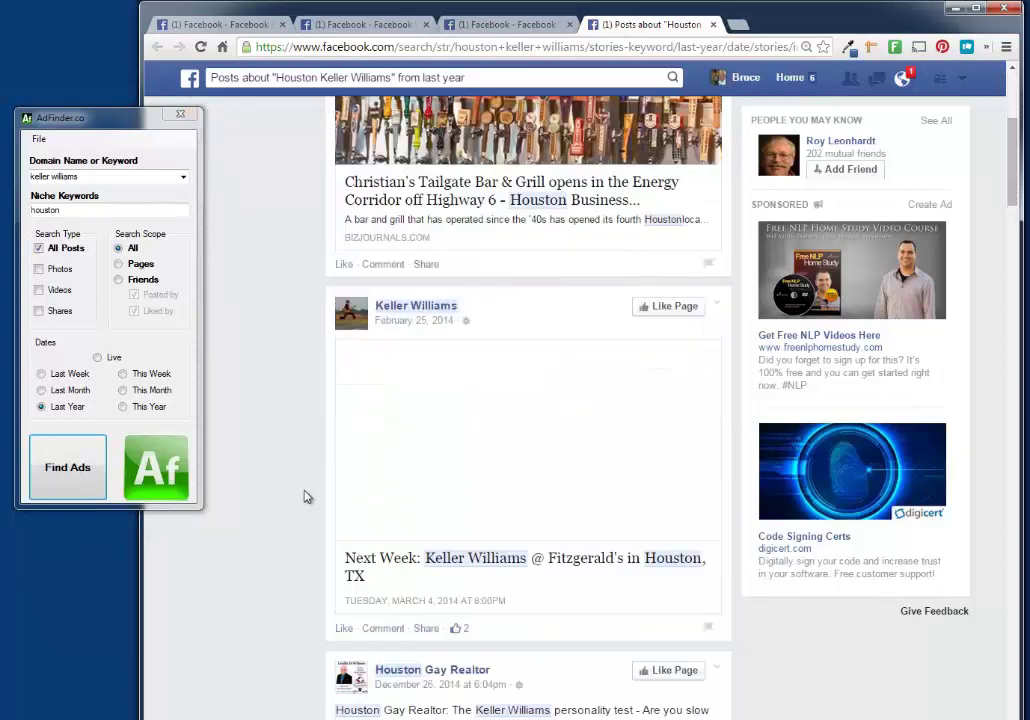
pyautogui.scroll(-4, 307, 497)
pyautogui.scroll(-1, 307, 497)
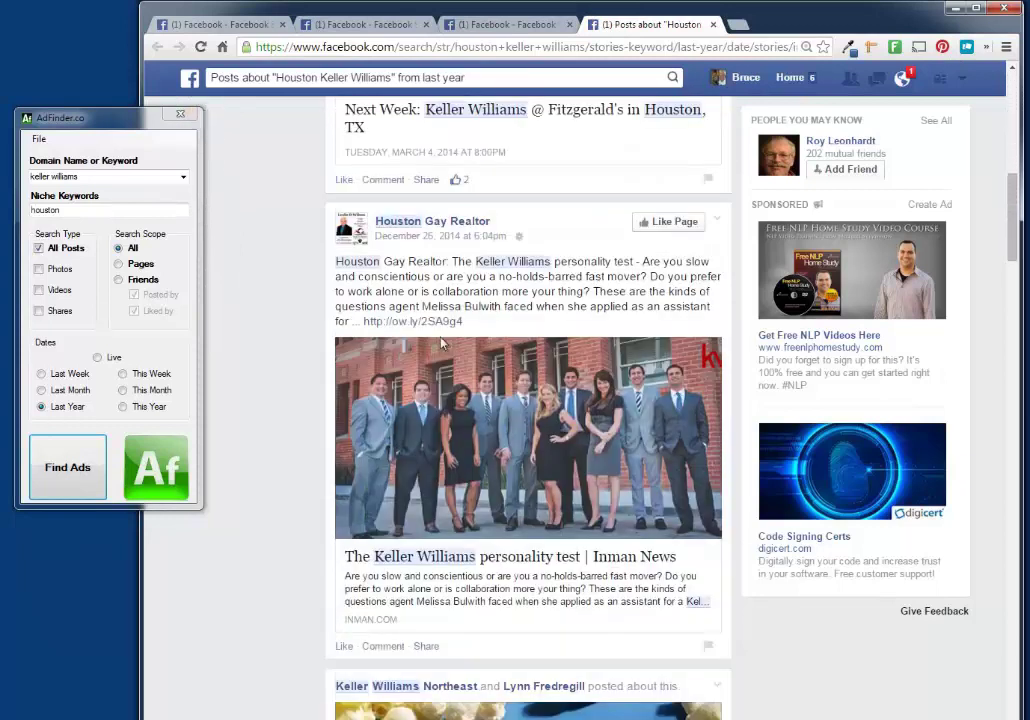
pyautogui.scroll(-5, 522, 403)
pyautogui.scroll(-6, 522, 403)
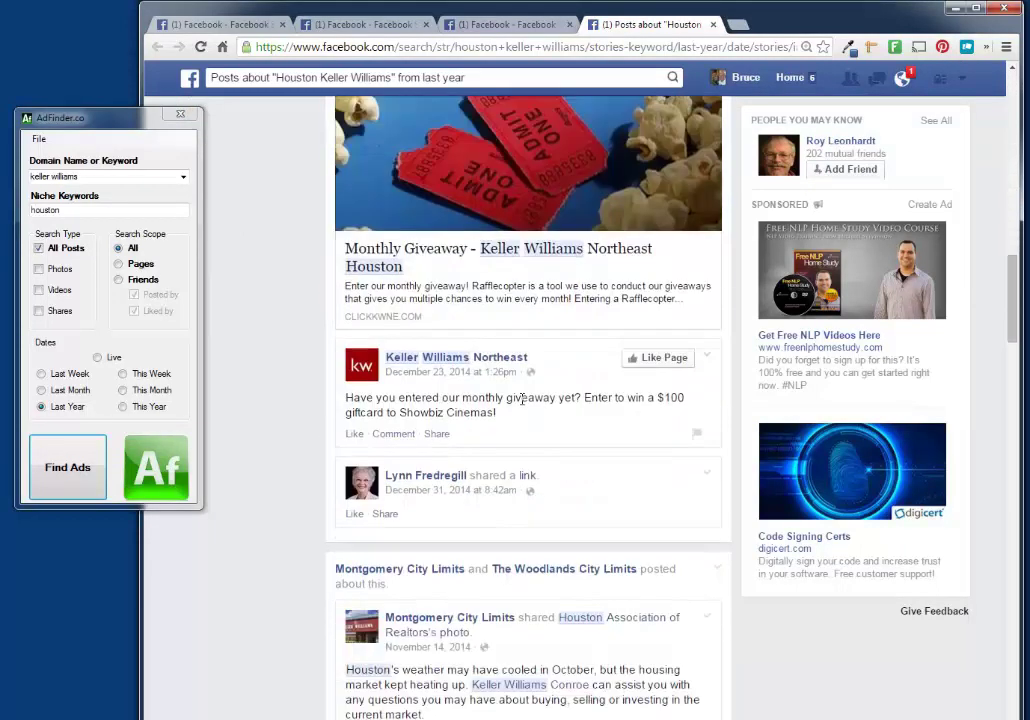
pyautogui.scroll(-3, 522, 403)
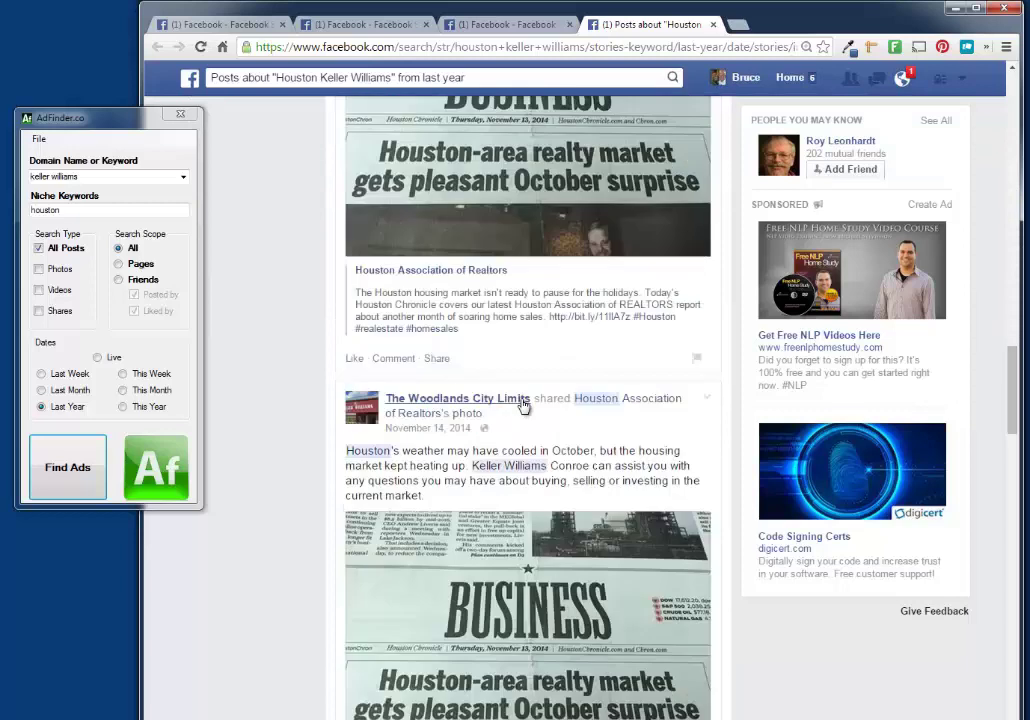
pyautogui.scroll(-5, 524, 405)
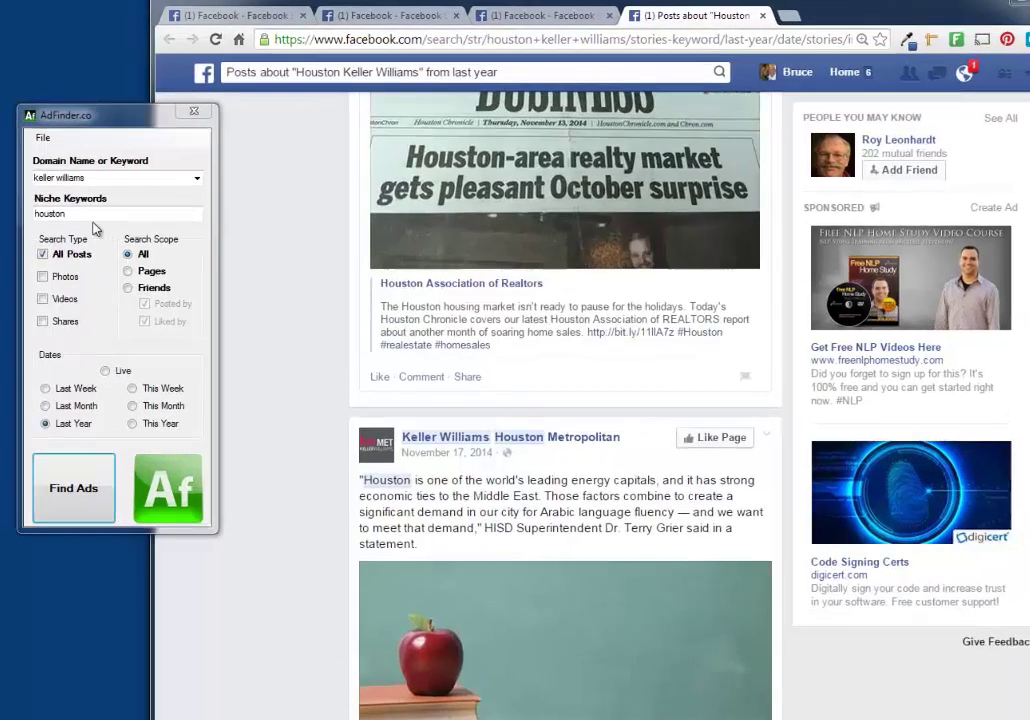
# Search 'auto insurance' with niche keyword 'special' across all posters.
pyautogui.click(95, 178)
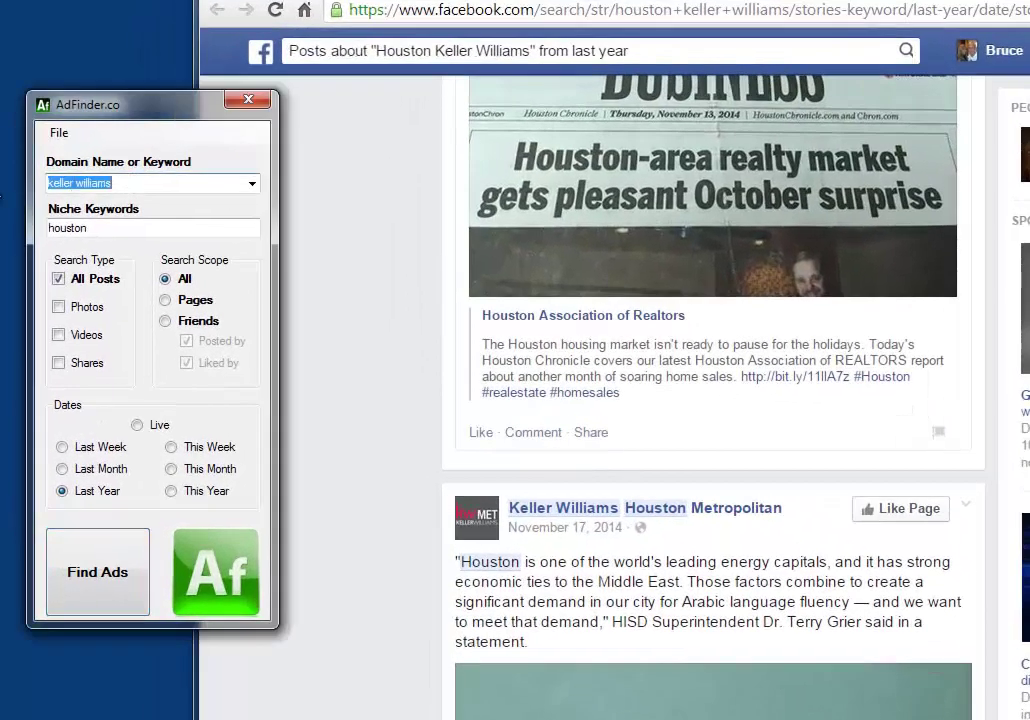
pyautogui.write('auto insurance')
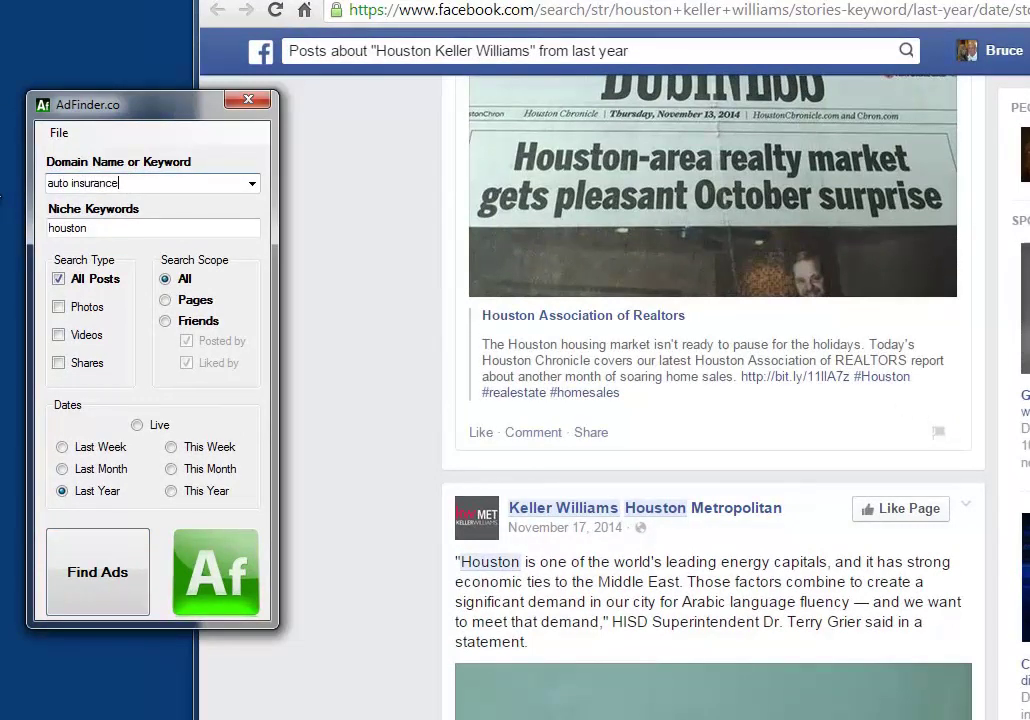
pyautogui.click(184, 279)
pyautogui.hotkey('shift', 'Tab')
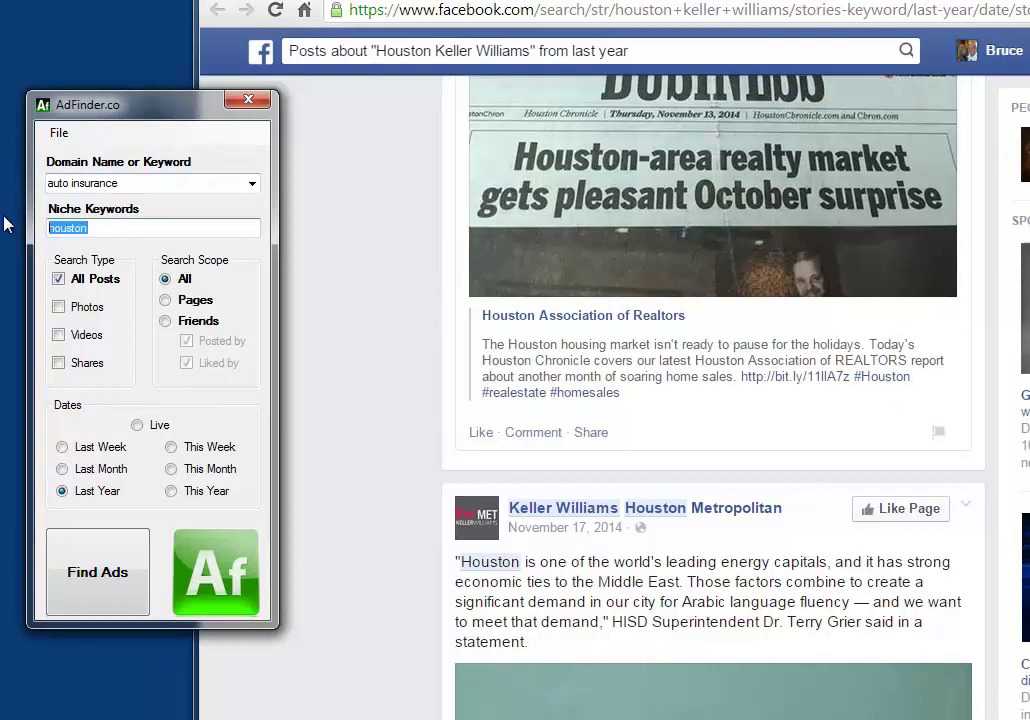
pyautogui.write('special')
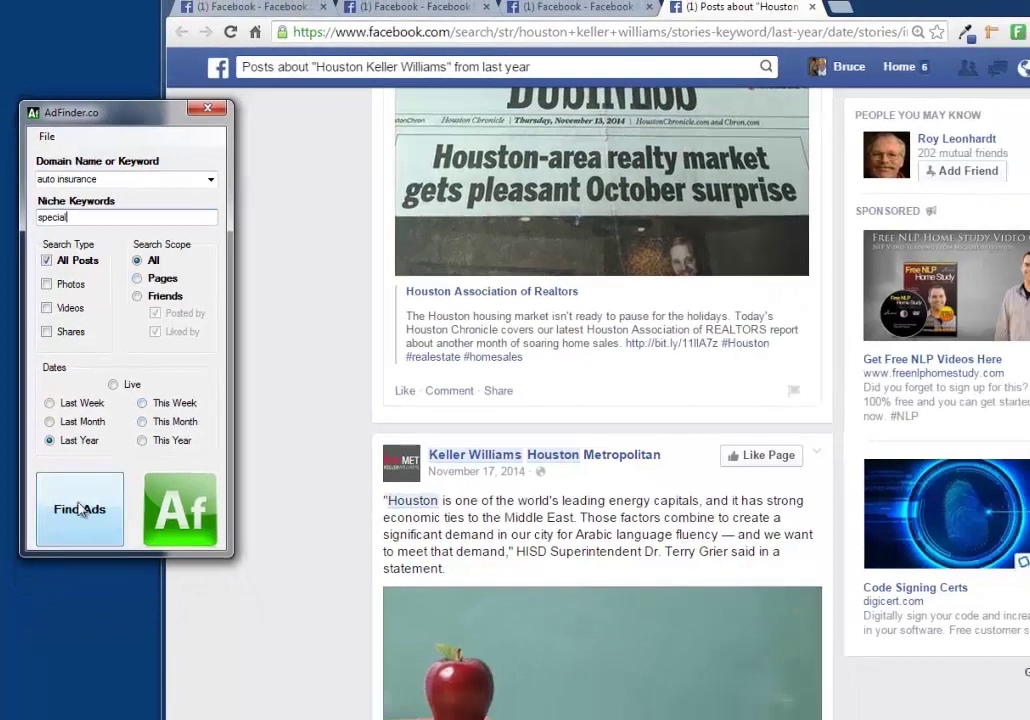
pyautogui.click(97, 572)
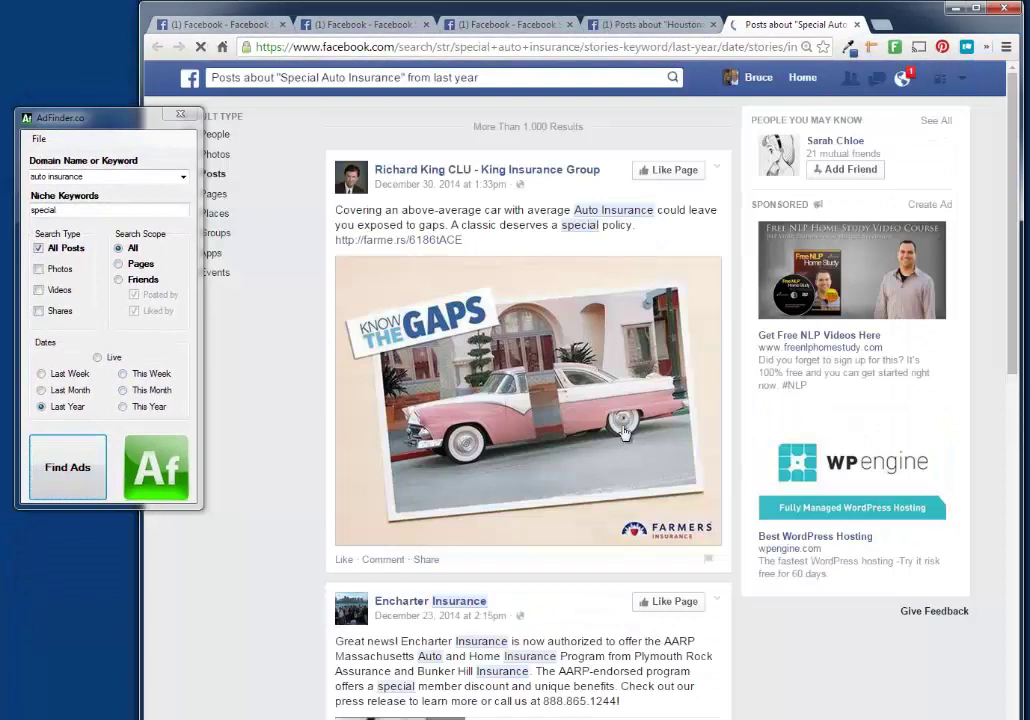
pyautogui.scroll(1, 570, 320)
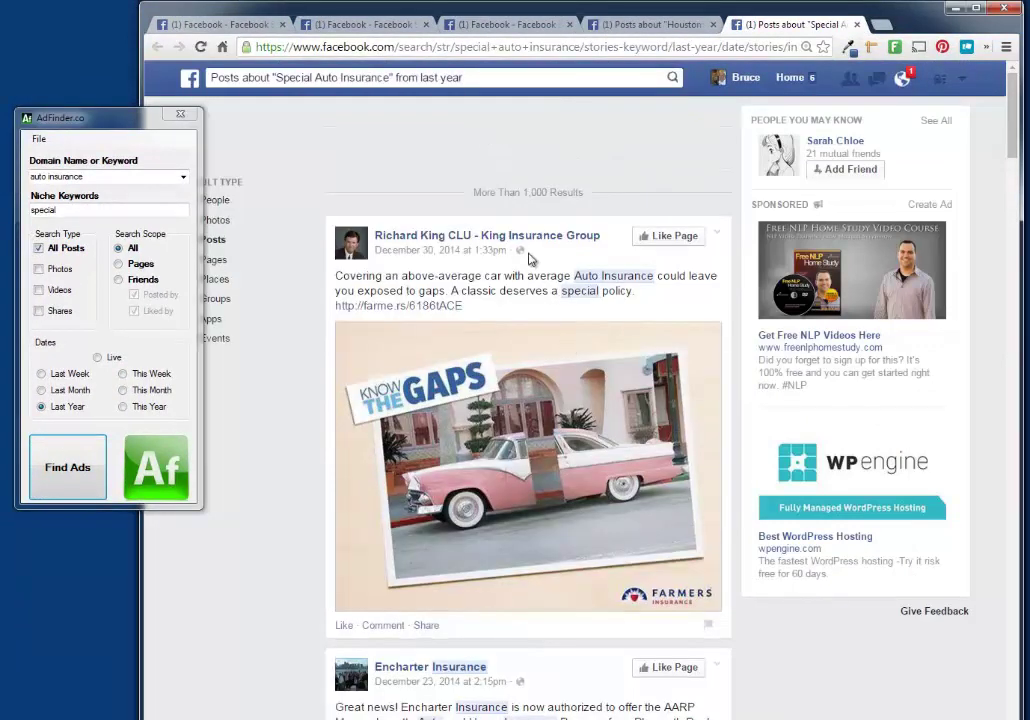
pyautogui.scroll(-4, 534, 368)
pyautogui.scroll(-1, 534, 368)
pyautogui.scroll(-3, 513, 383)
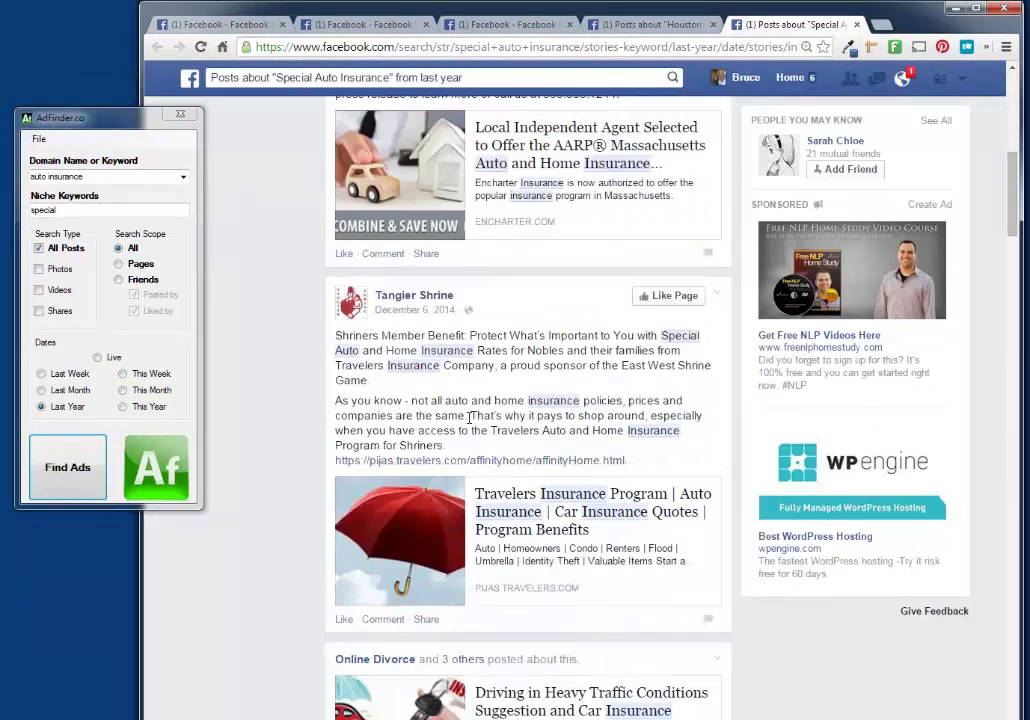
pyautogui.scroll(-7, 513, 383)
pyautogui.scroll(2, 513, 385)
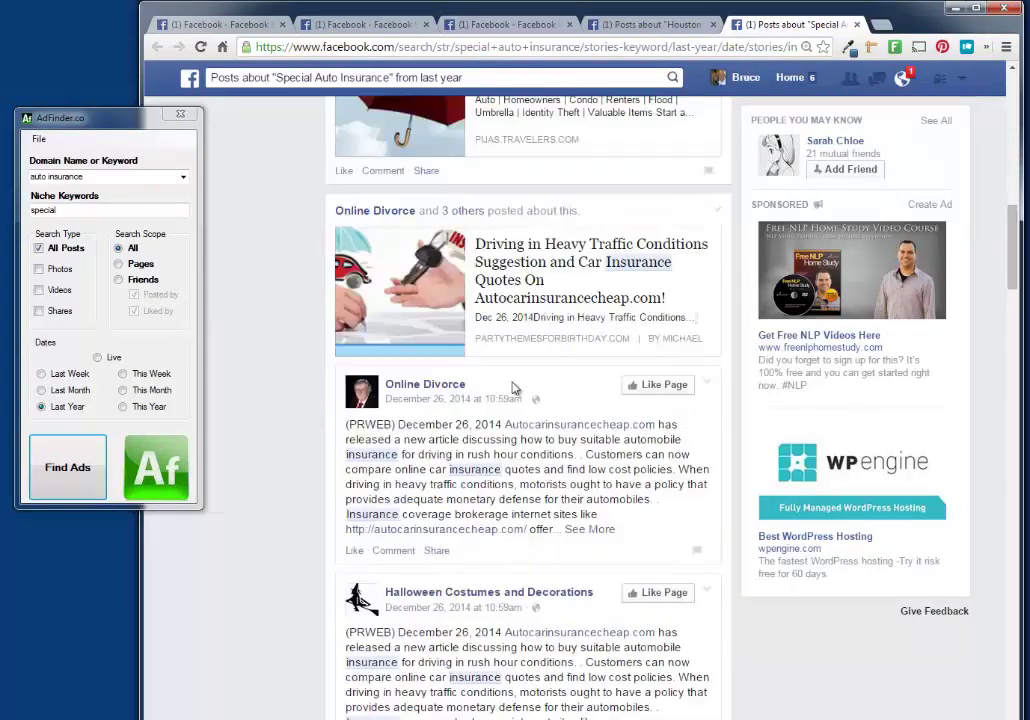
pyautogui.scroll(-2, 513, 387)
pyautogui.scroll(-6, 526, 410)
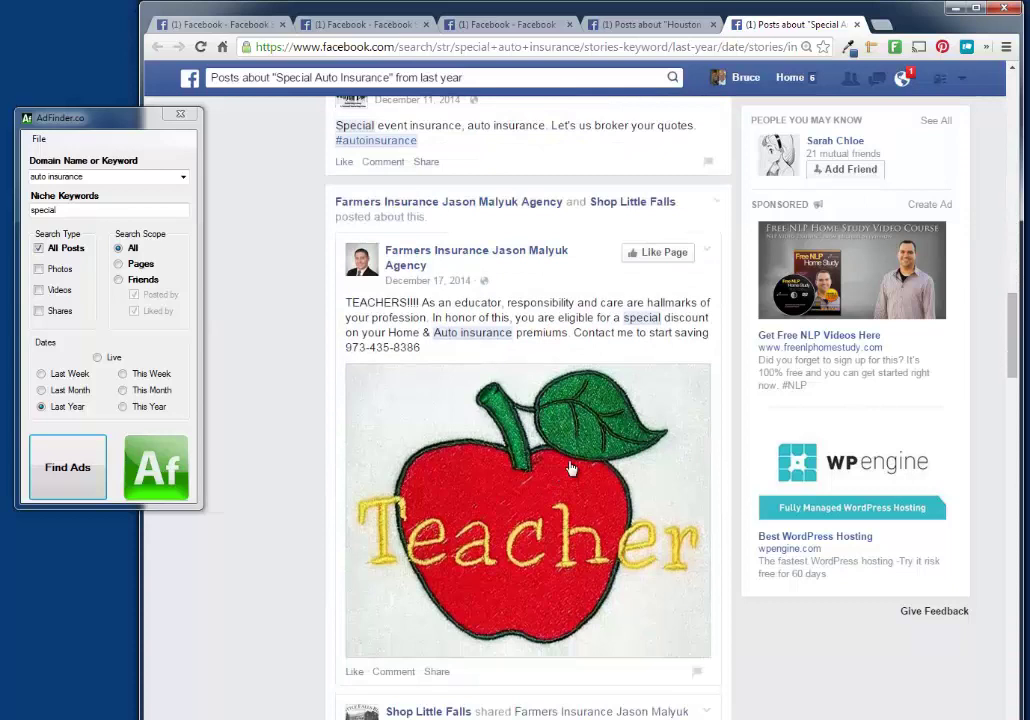
pyautogui.scroll(-10, 568, 468)
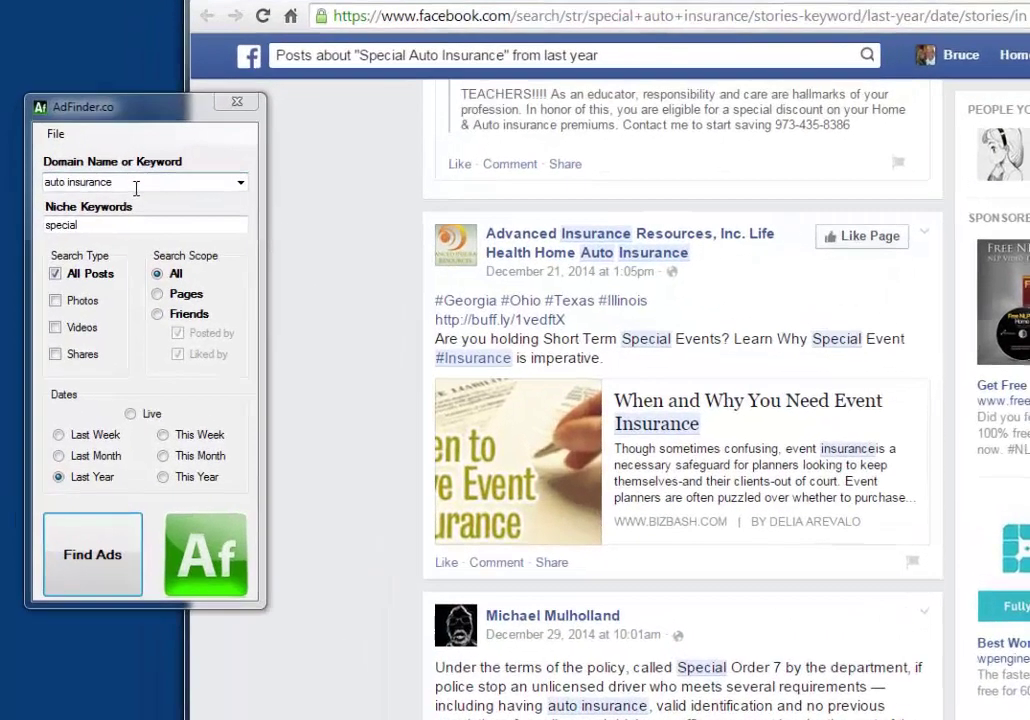
# Clear the old domain and run a This Year search for 'roofing company'.
pyautogui.doubleClick(103, 178)
pyautogui.press('Delete')
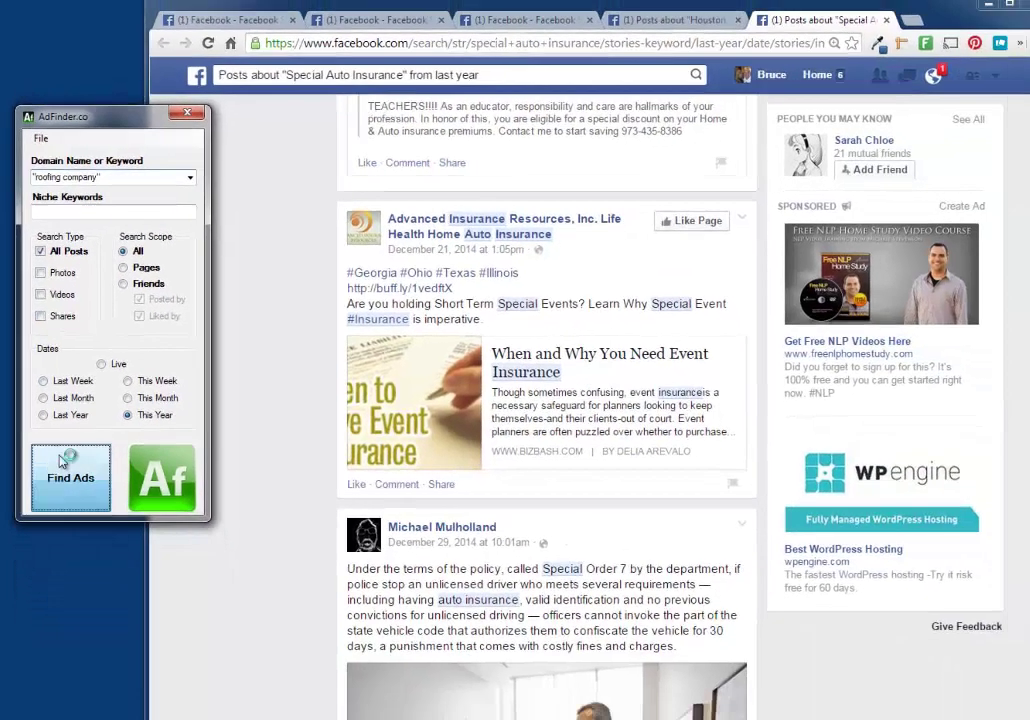
pyautogui.click(66, 460)
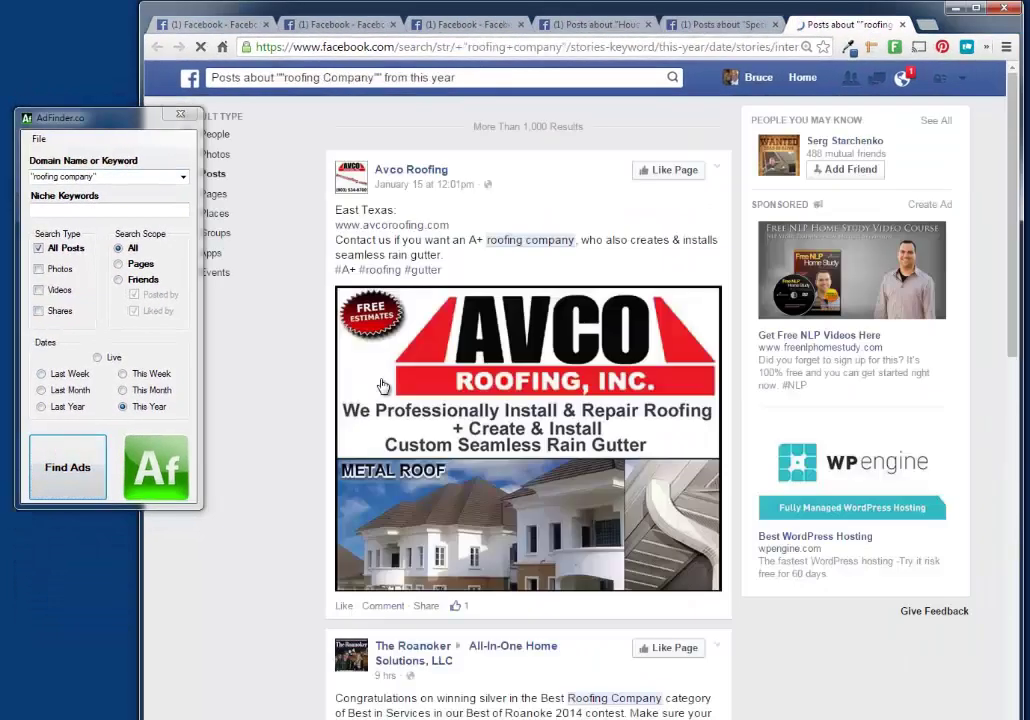
pyautogui.scroll(-1, 437, 215)
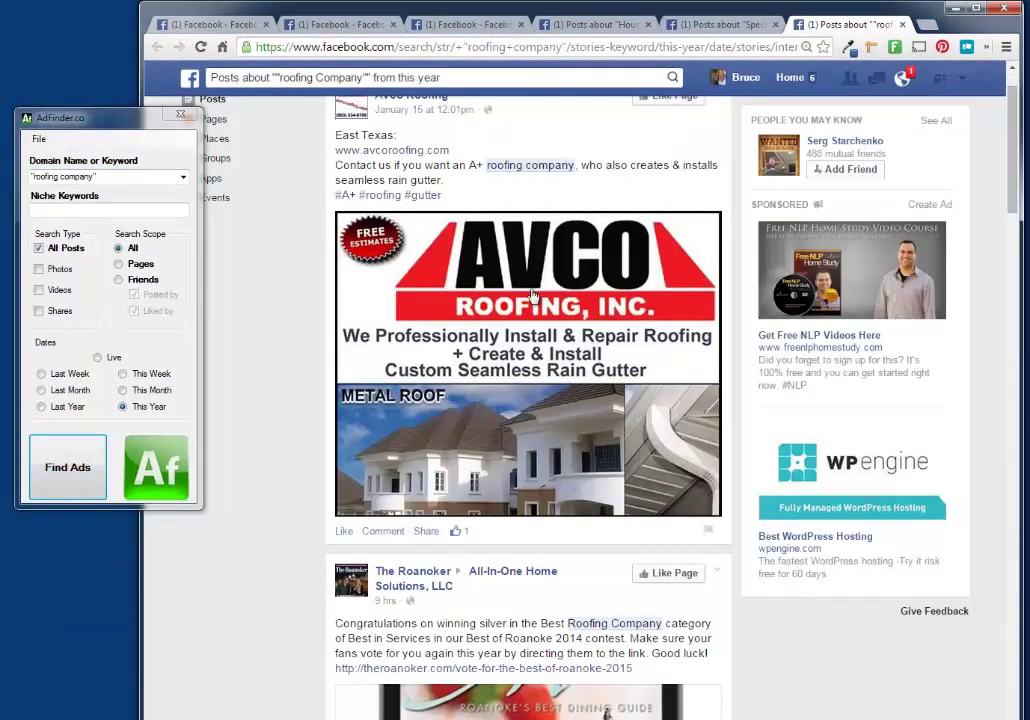
pyautogui.scroll(2, 430, 240)
pyautogui.scroll(-10, 457, 424)
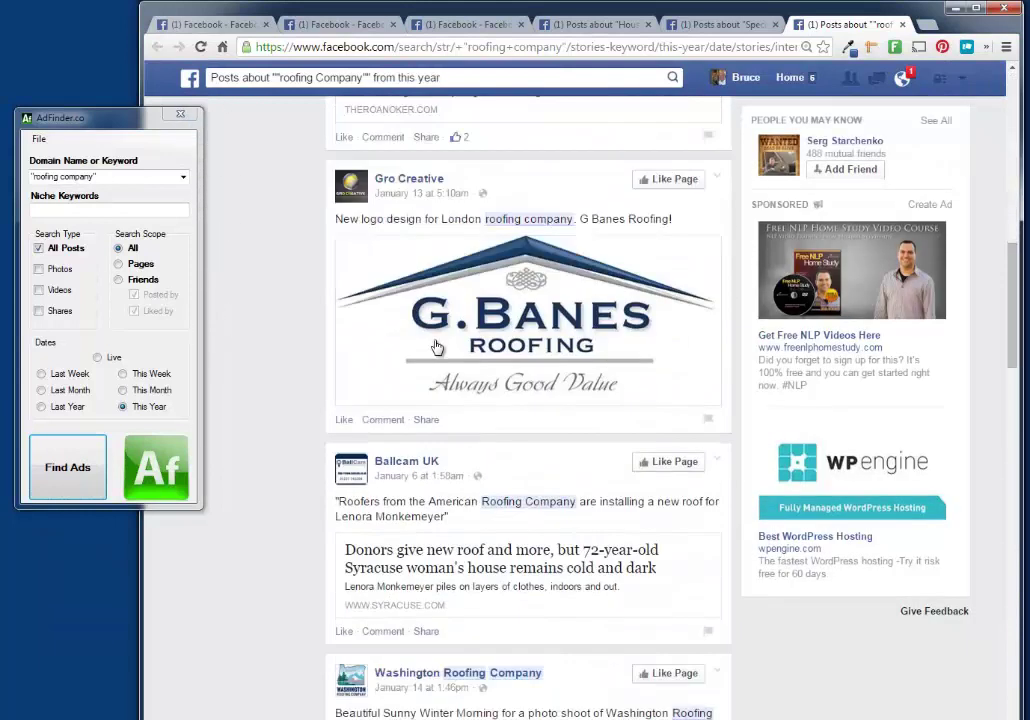
pyautogui.scroll(-5, 485, 343)
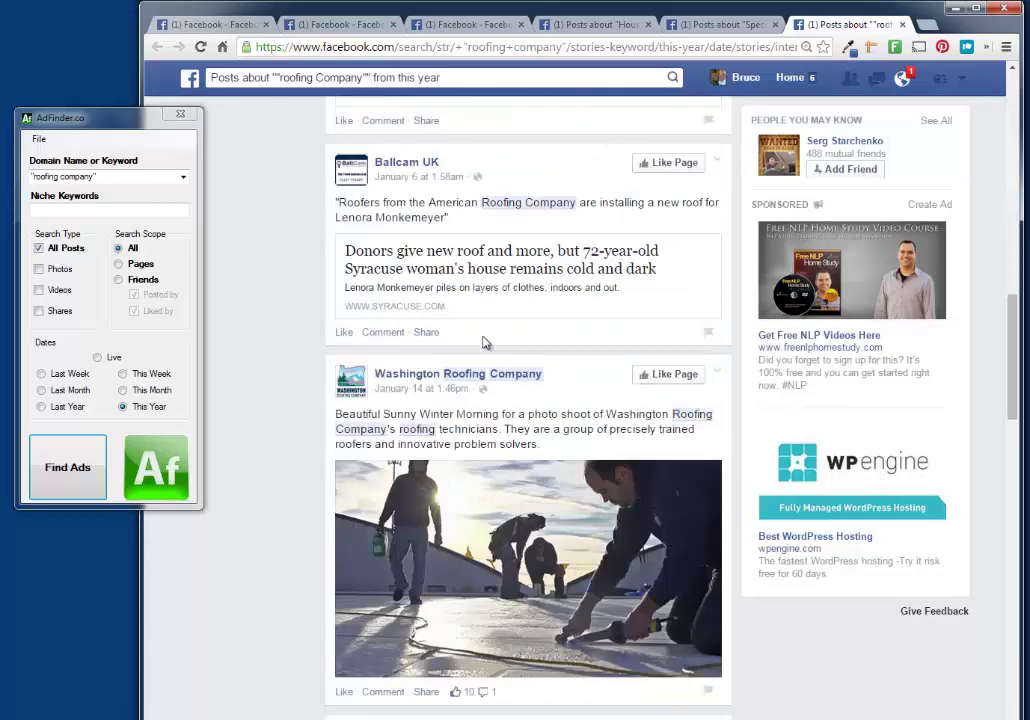
pyautogui.scroll(-5, 496, 327)
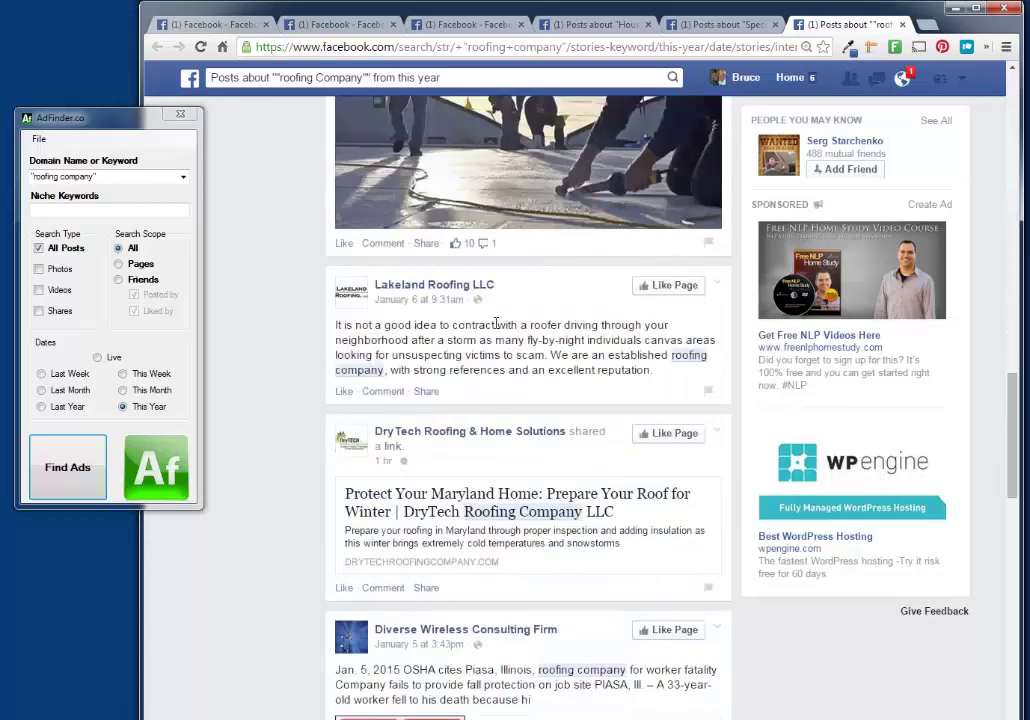
pyautogui.scroll(-3, 497, 330)
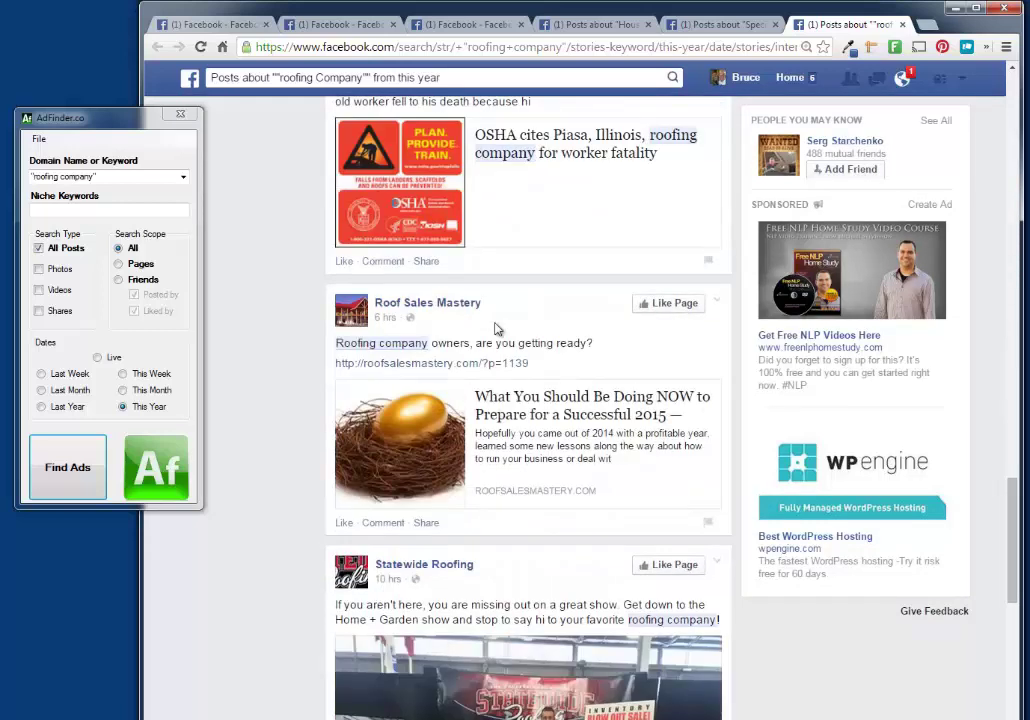
pyautogui.scroll(-9, 566, 463)
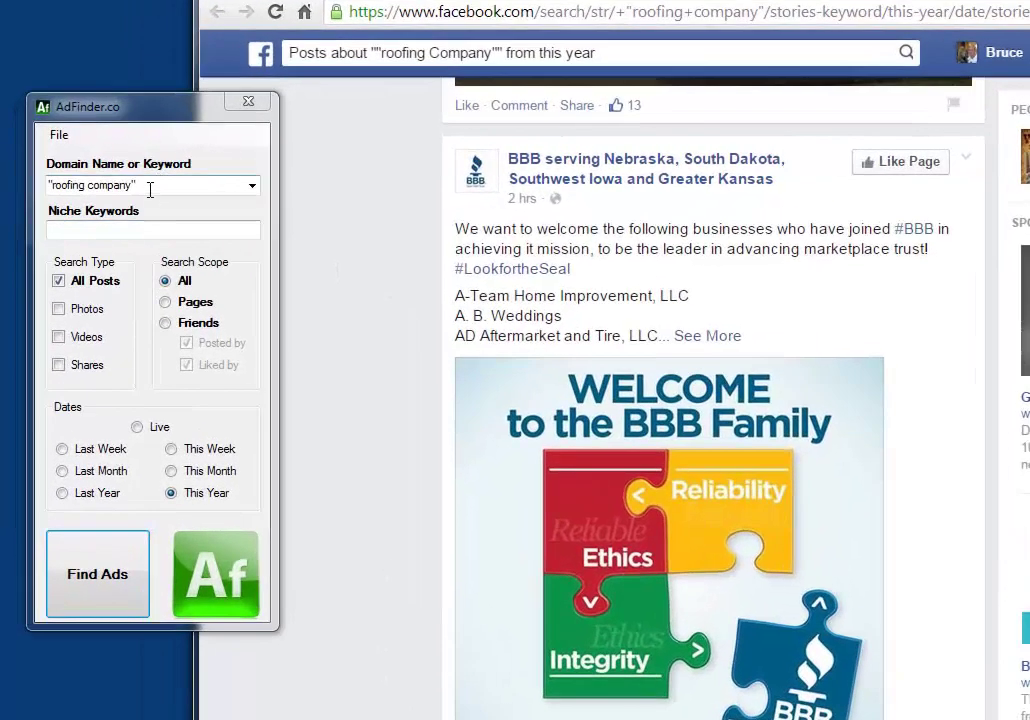
pyautogui.click(150, 190)
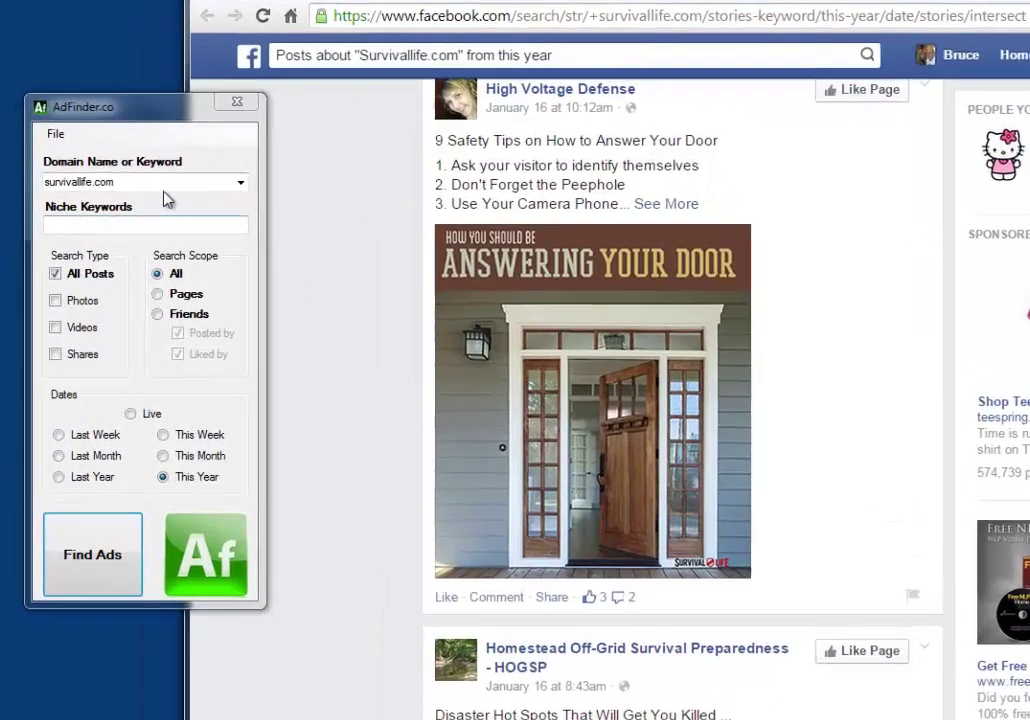
# Select the Survivallife.com domain entry and show the saved domain keyword list.
pyautogui.click(212, 185)
pyautogui.click(252, 184)
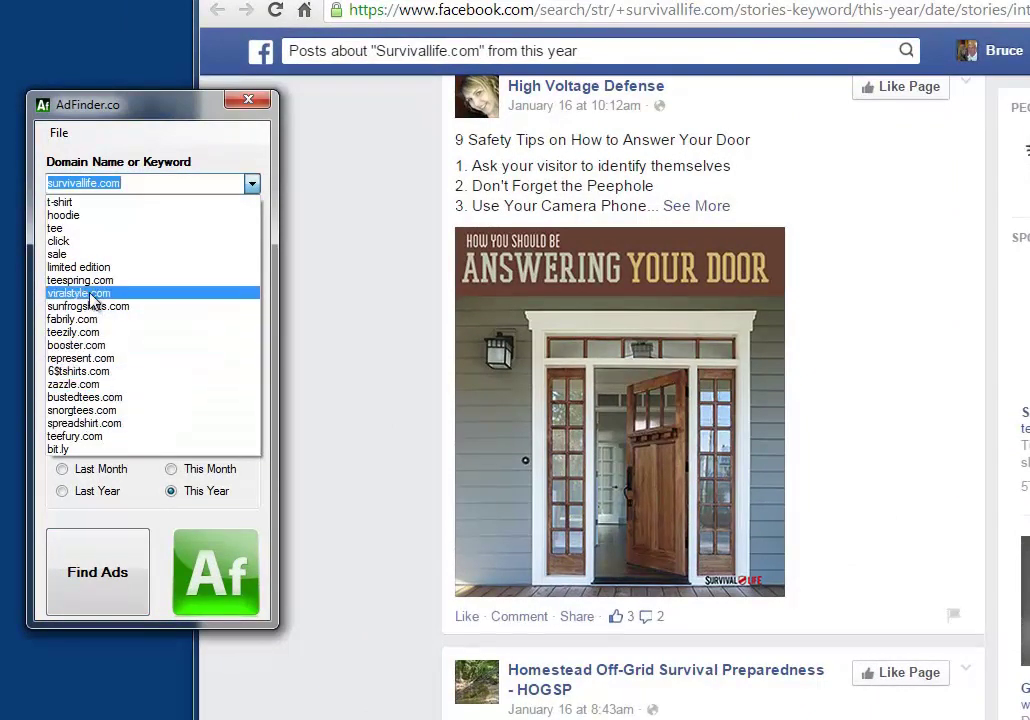
# Search domain 'click' with niche keyword 'pendant' for this year.
pyautogui.click(70, 241)
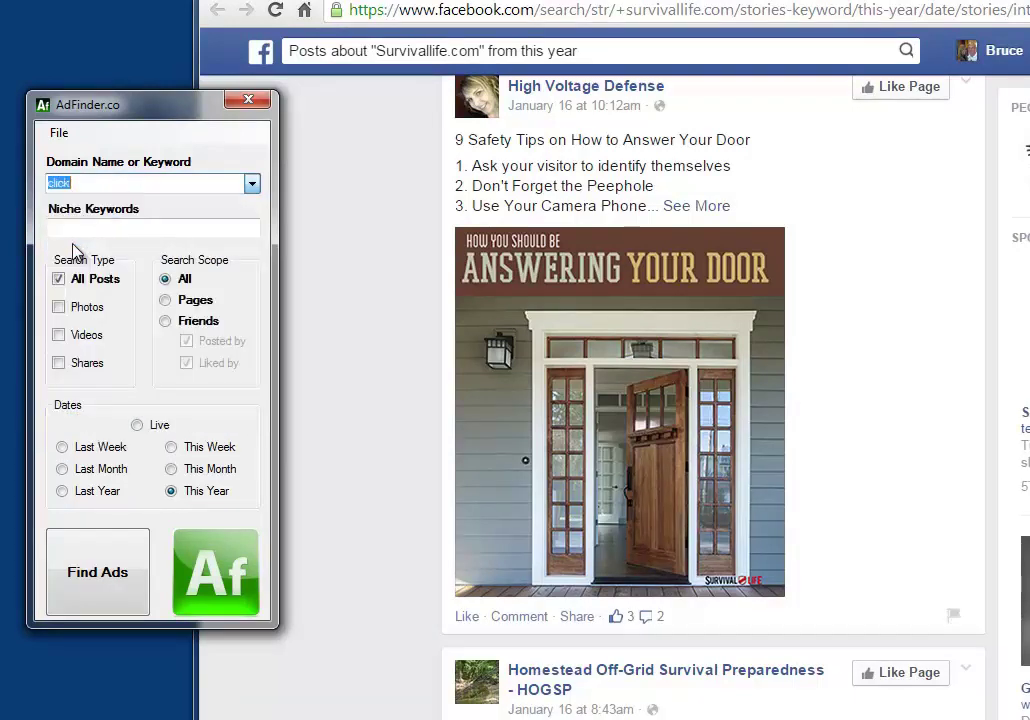
pyautogui.click(108, 229)
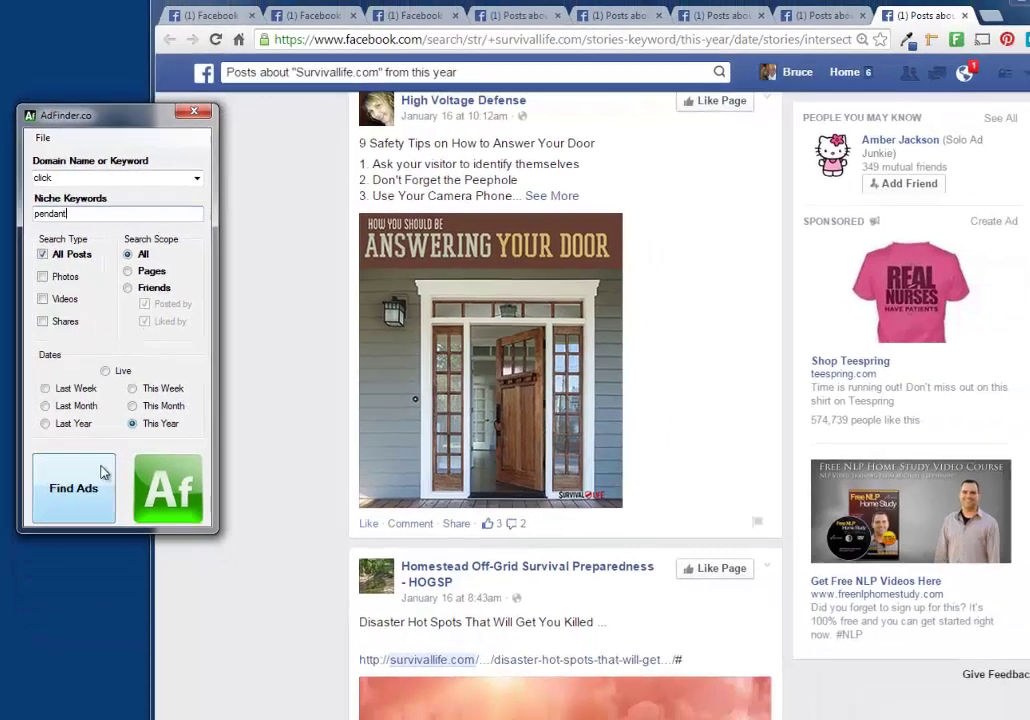
pyautogui.click(120, 562)
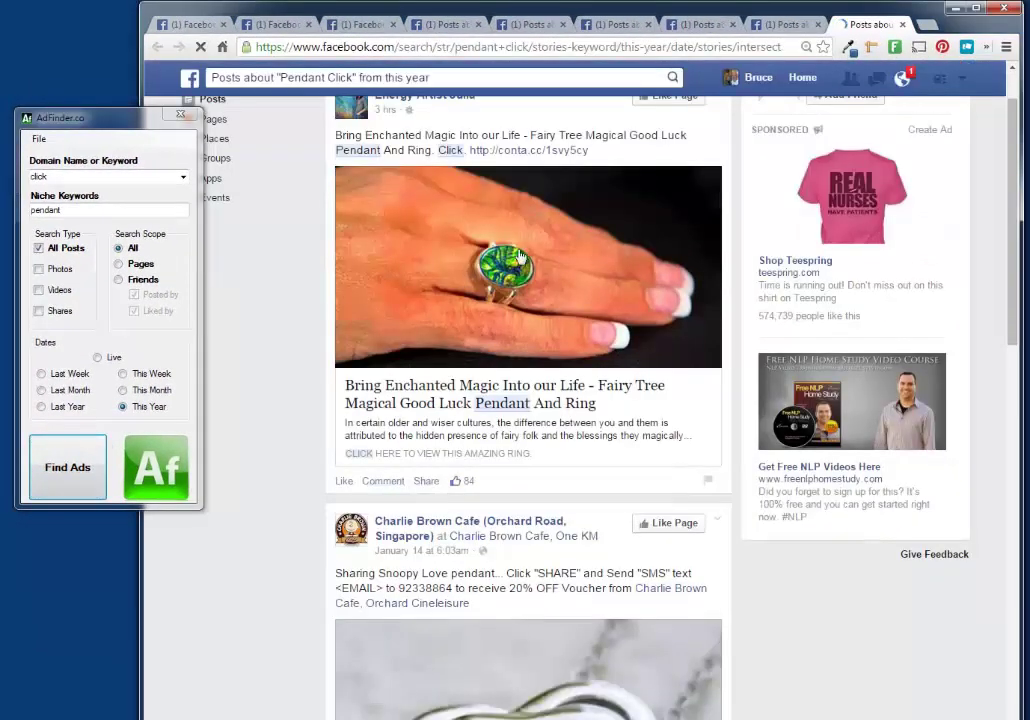
pyautogui.scroll(-4, 414, 288)
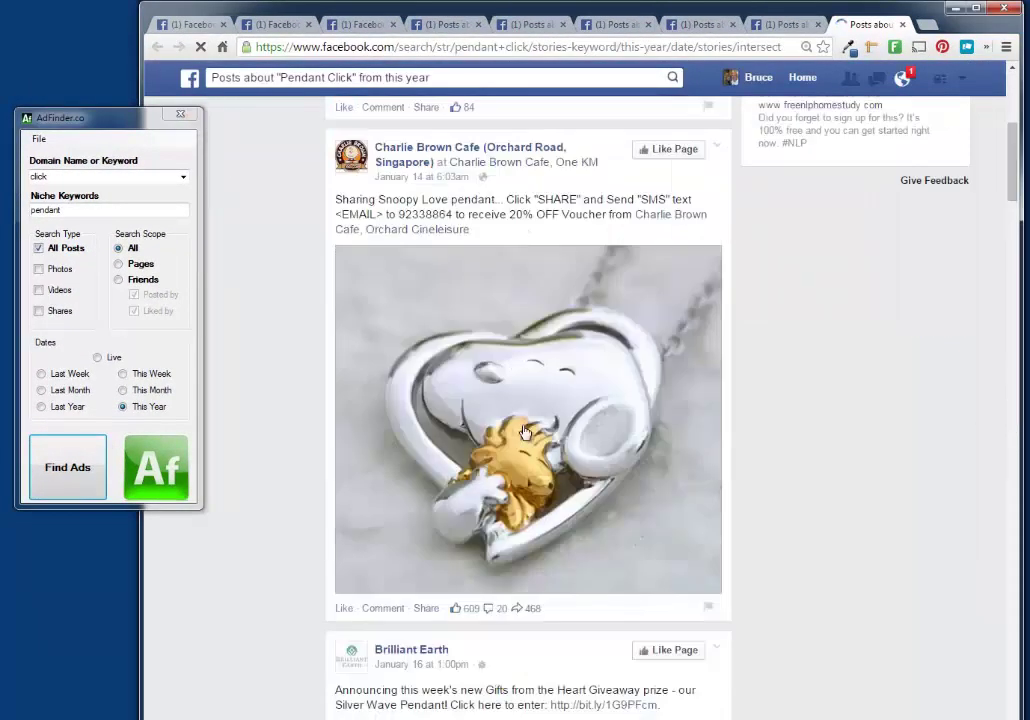
pyautogui.scroll(-6, 525, 432)
pyautogui.scroll(1, 475, 428)
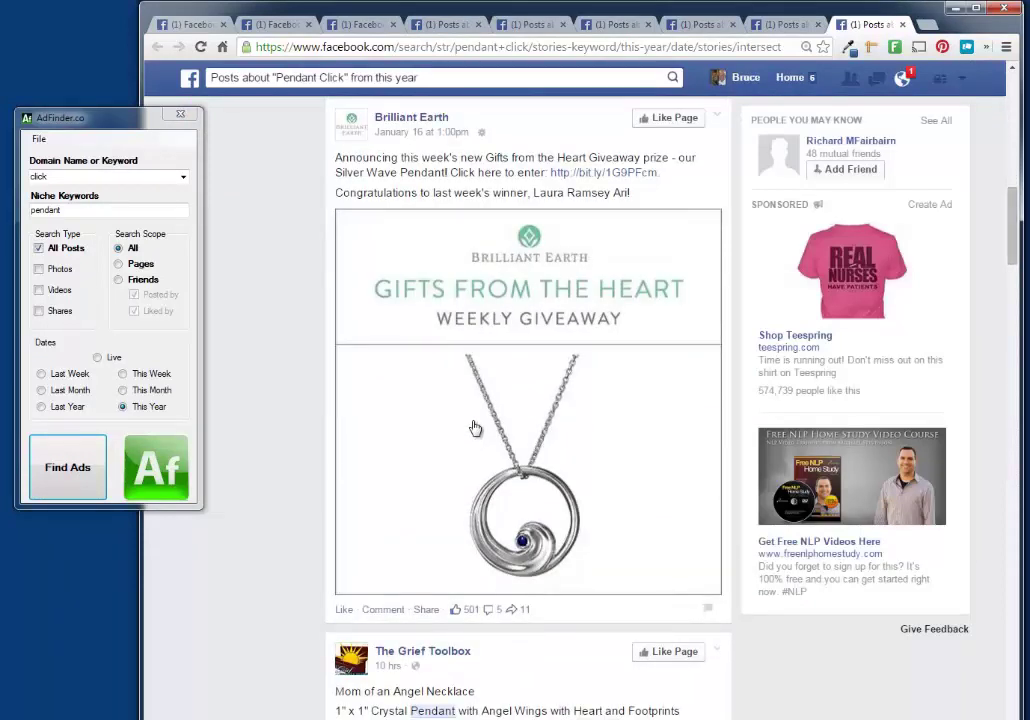
pyautogui.scroll(-5, 475, 428)
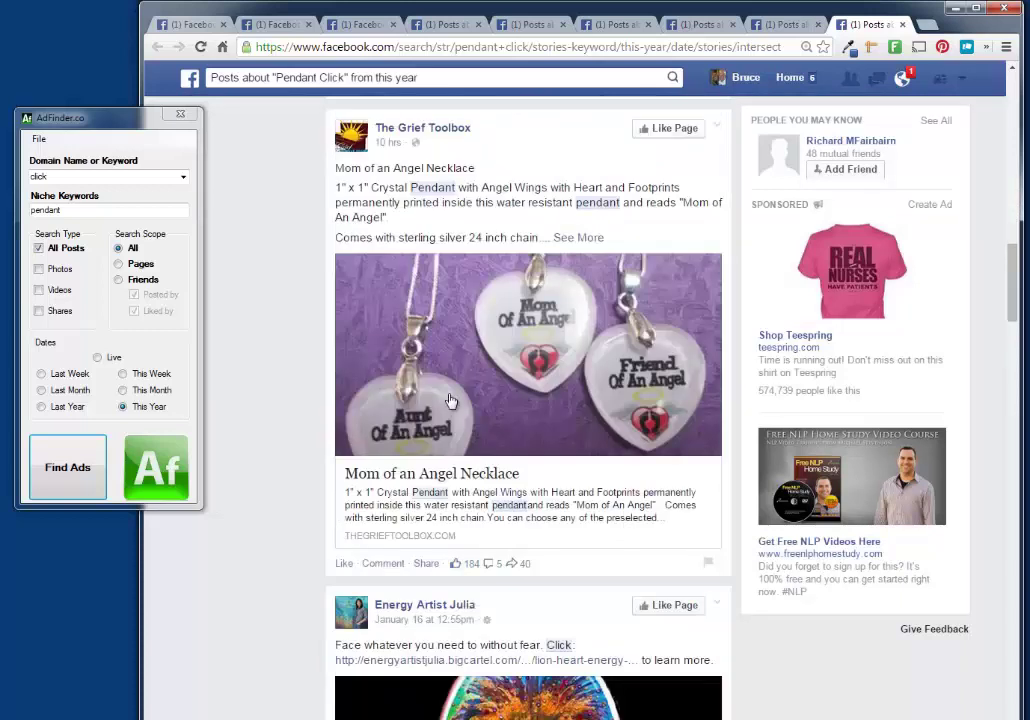
pyautogui.scroll(2, 450, 400)
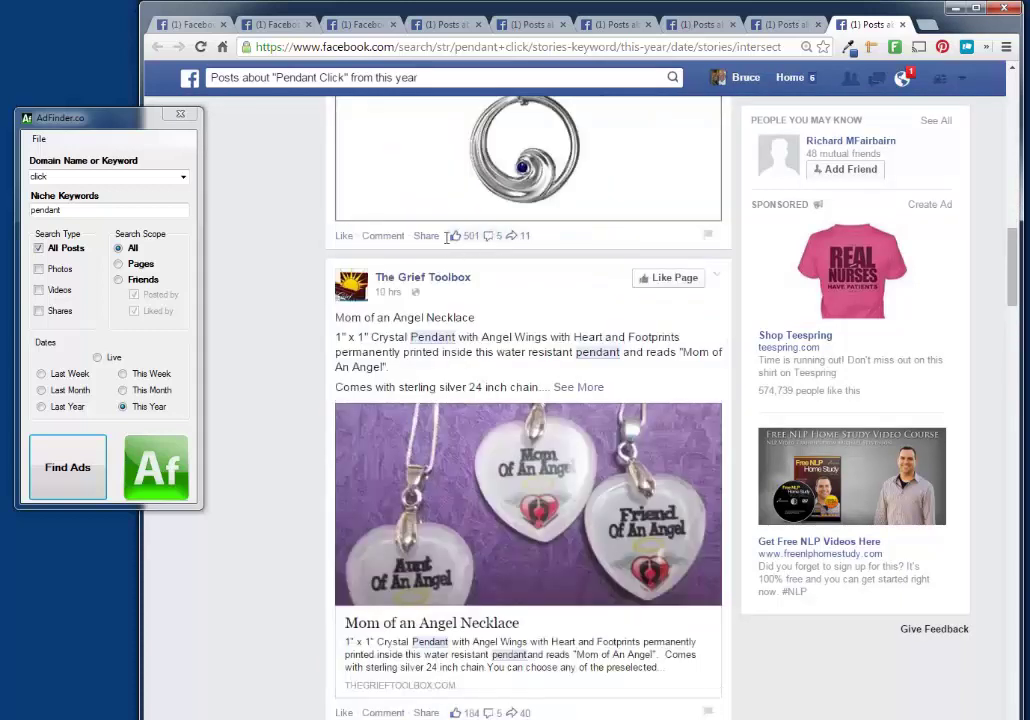
pyautogui.scroll(1, 565, 312)
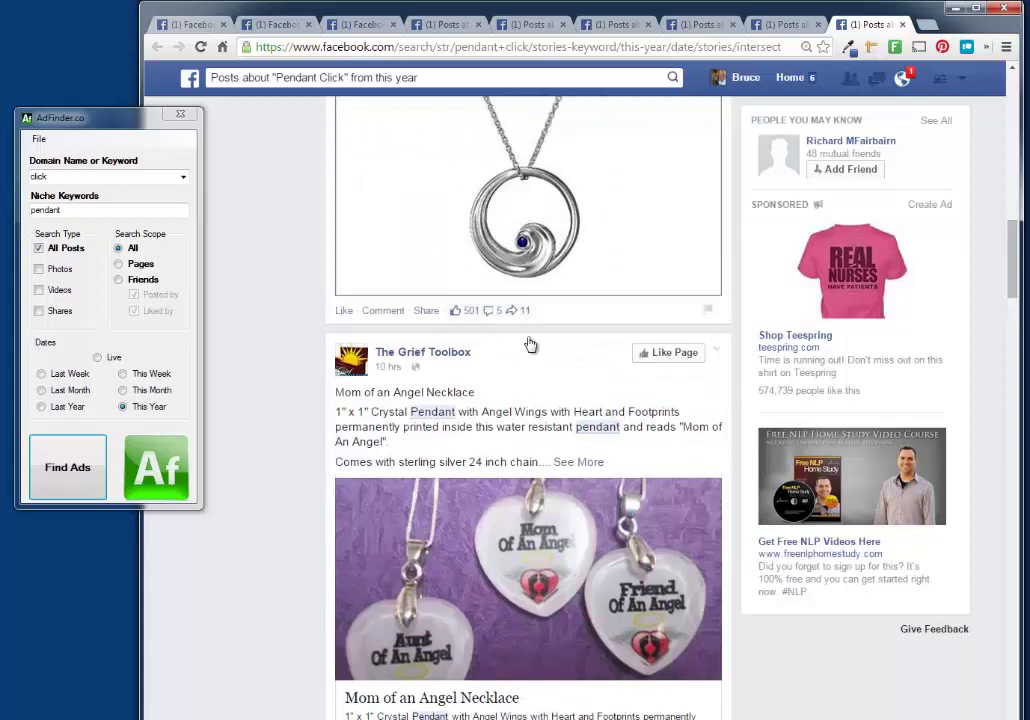
pyautogui.scroll(-4, 530, 345)
pyautogui.scroll(-5, 530, 375)
pyautogui.scroll(-3, 555, 453)
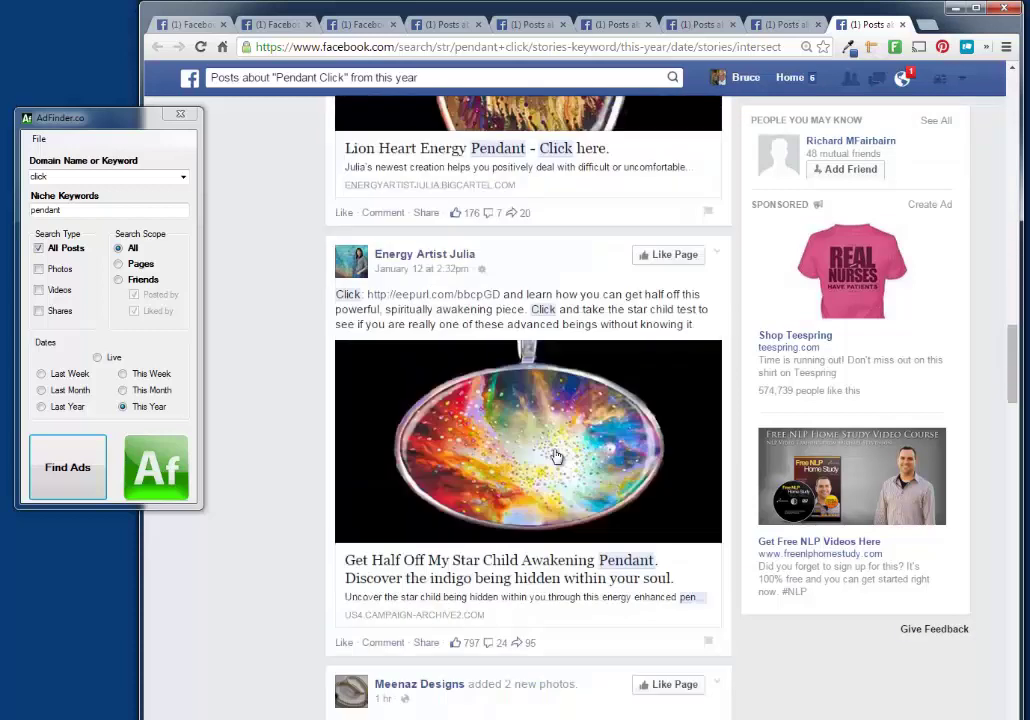
pyautogui.scroll(-1, 556, 456)
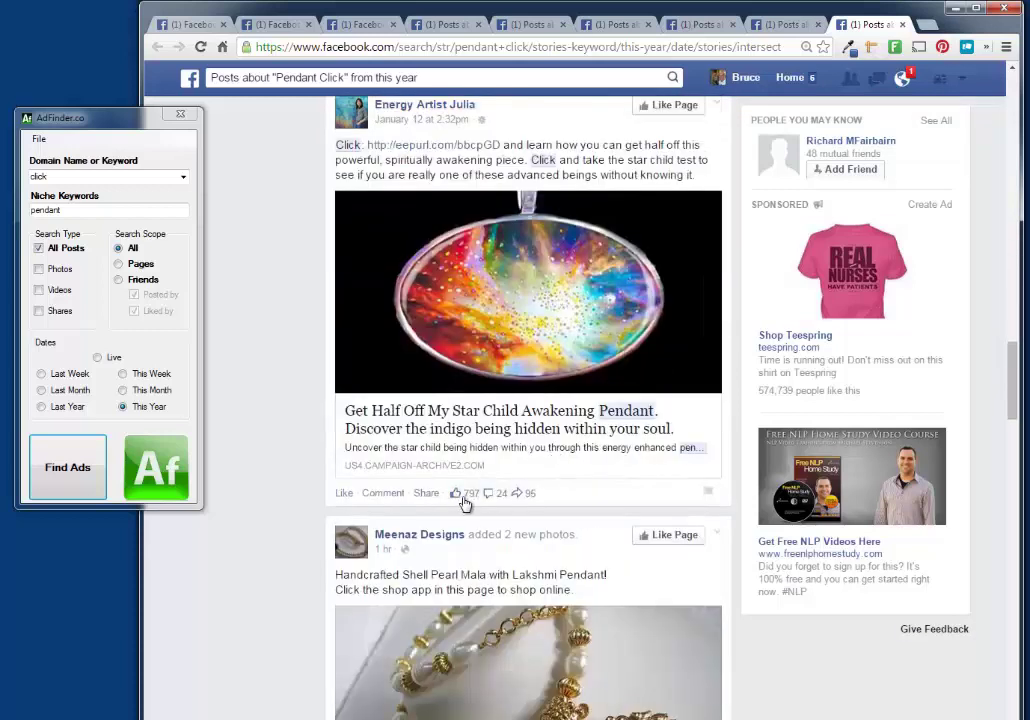